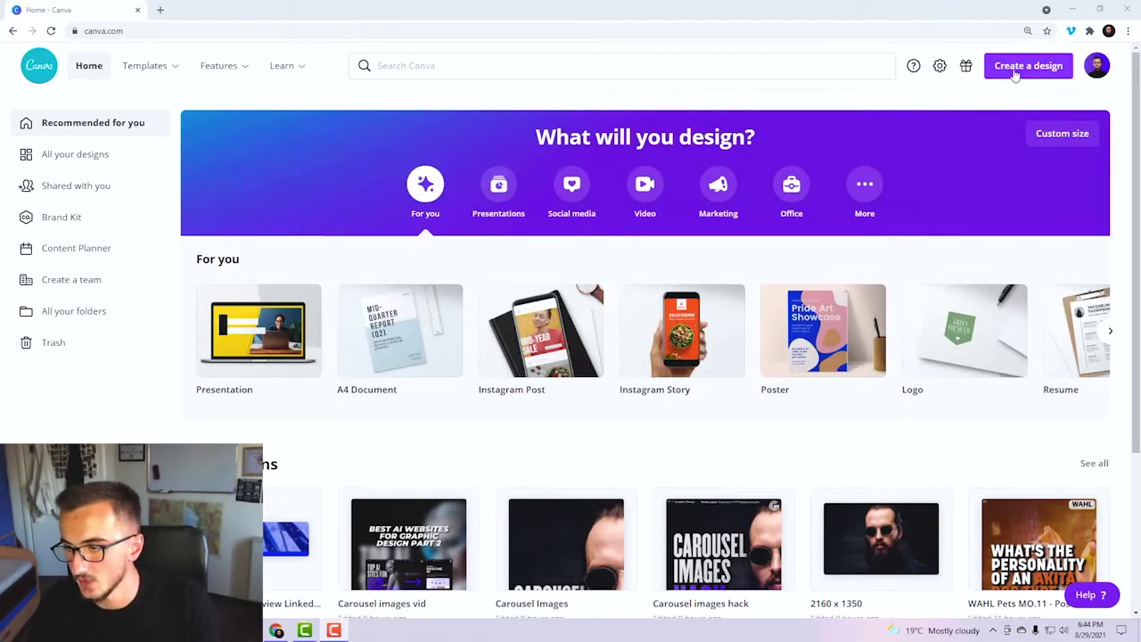
Create a new custom-size blank design of 1080 × 1350 px.
left_click(1013, 75)
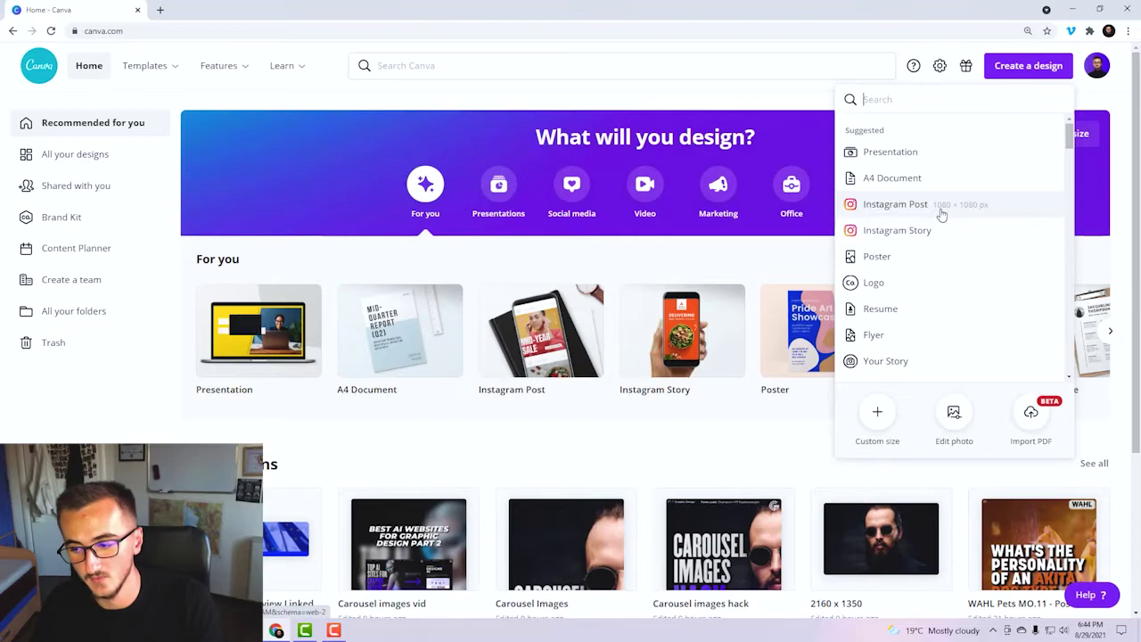
left_click(879, 410)
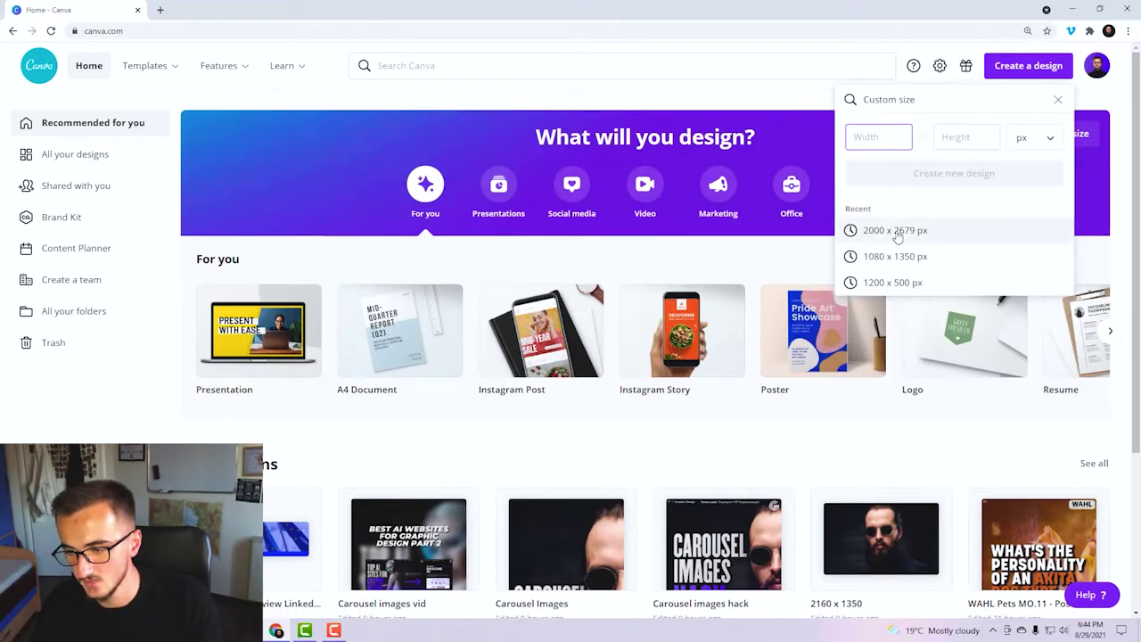
type("1080")
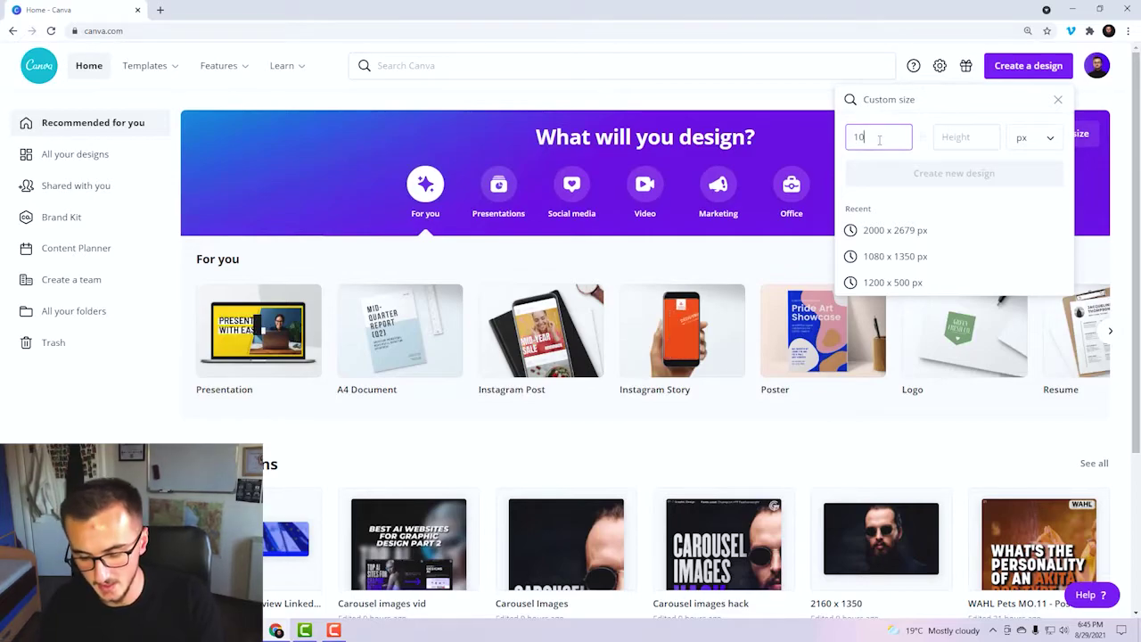
left_click(965, 139)
type("1")
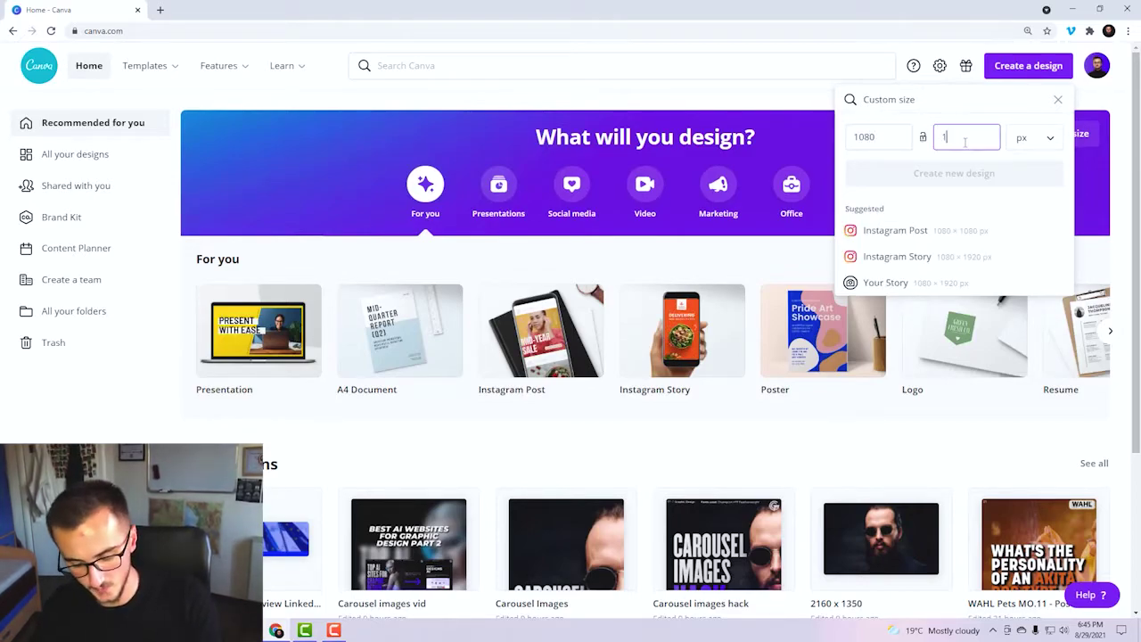
type("350")
left_click(957, 176)
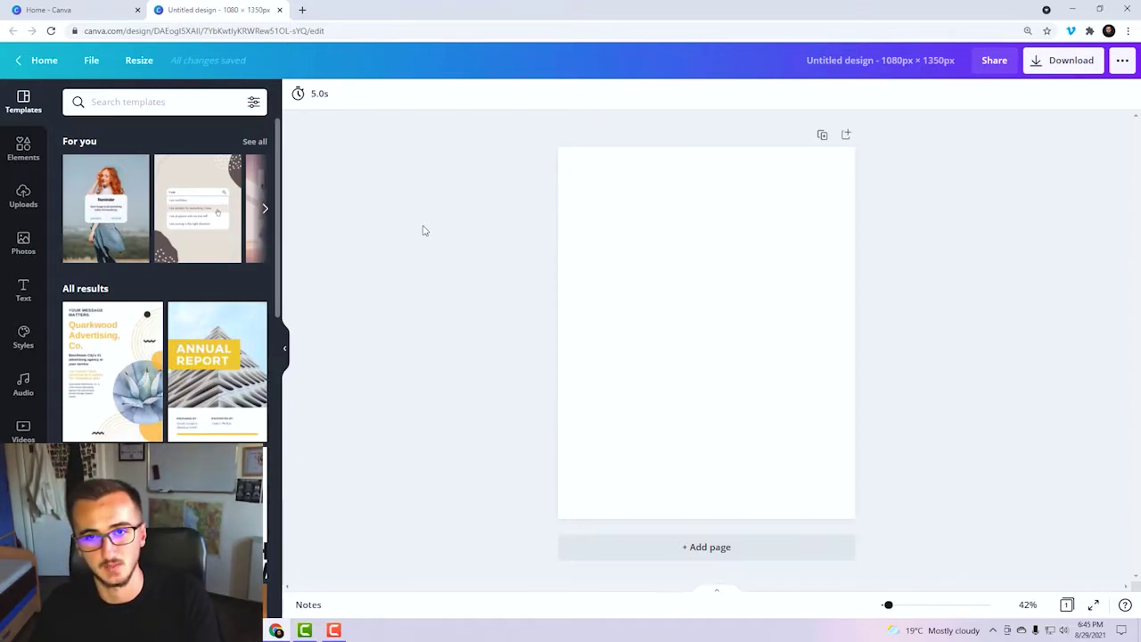
Go back to the Home - Canva tab and close the custom size panel, keeping the blank design open.
left_click(644, 266)
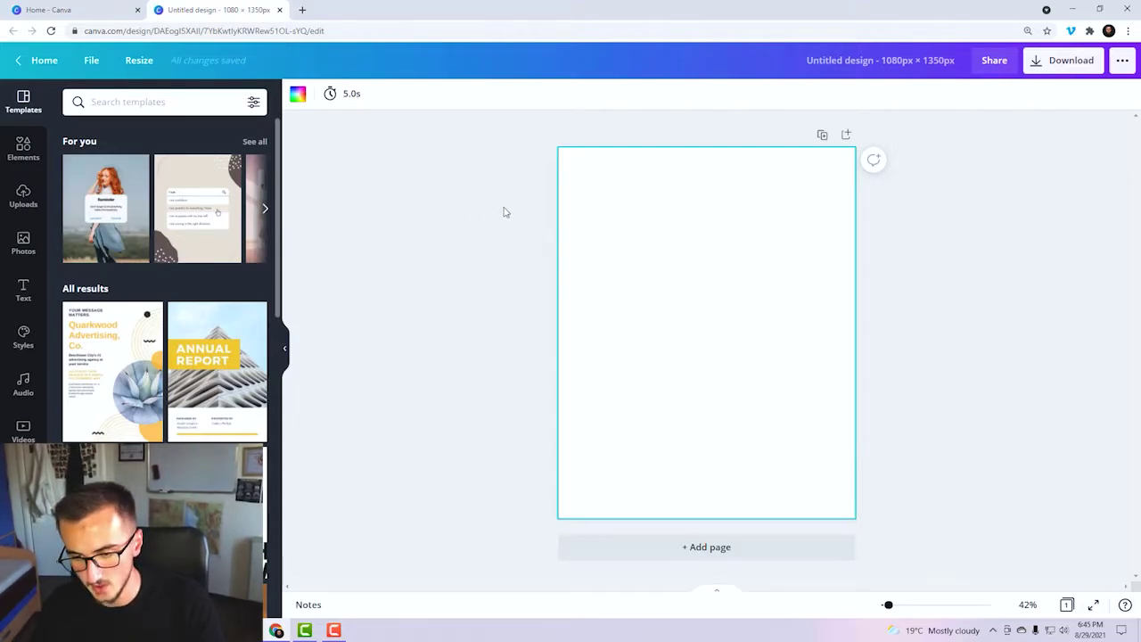
left_click(853, 174)
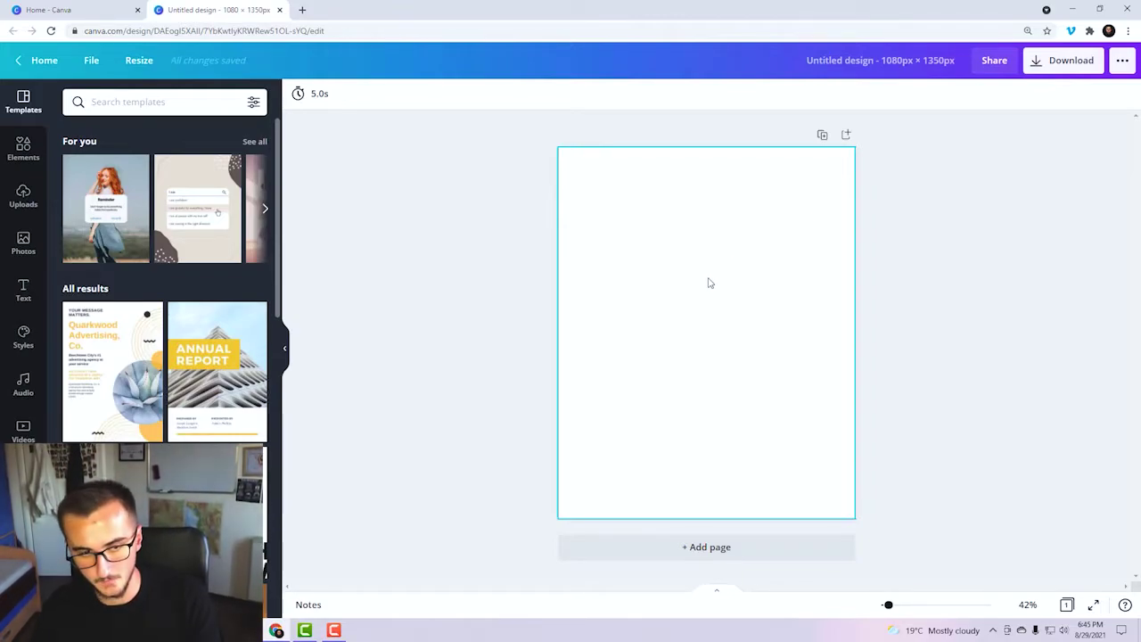
left_click(62, 7)
left_click(497, 258)
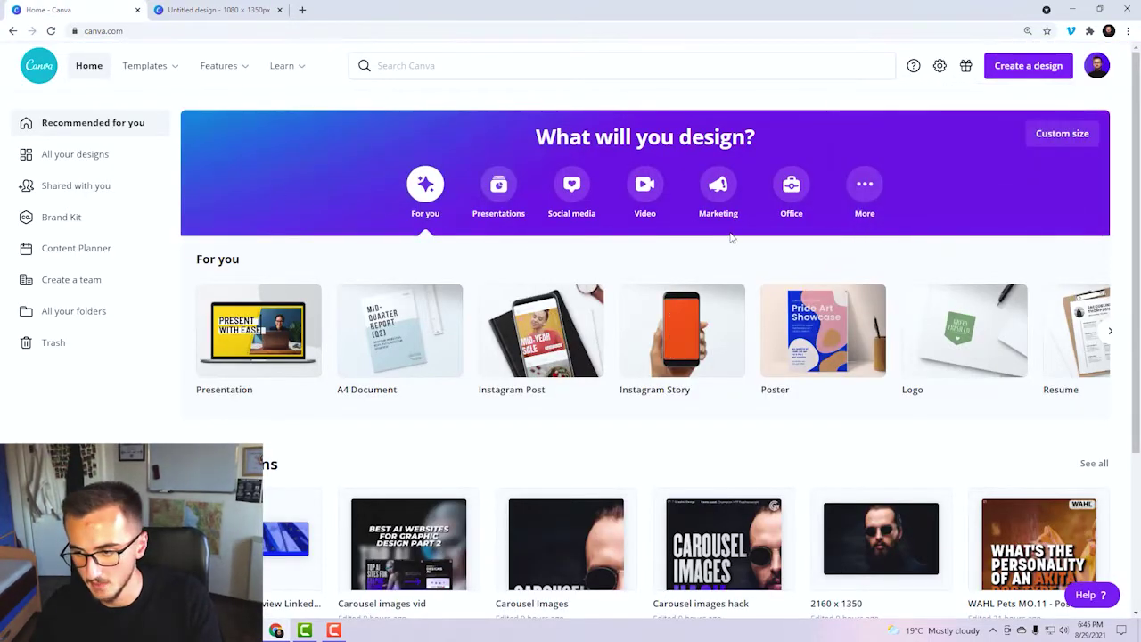
Create a second custom design with width 2160 and height 1350 px.
left_click(1016, 74)
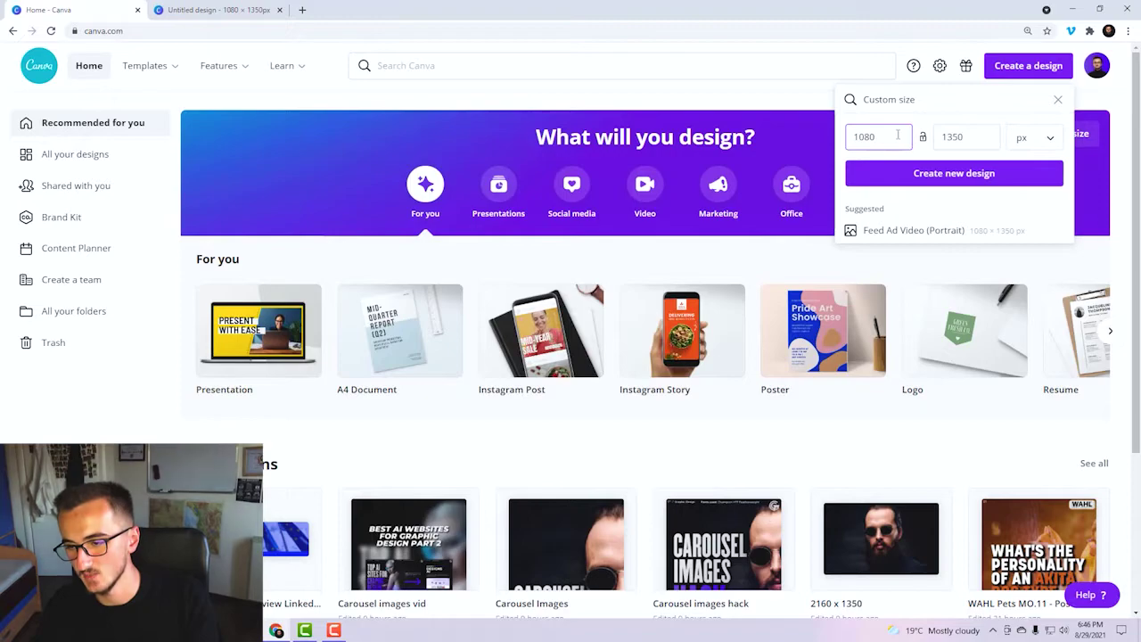
type("216")
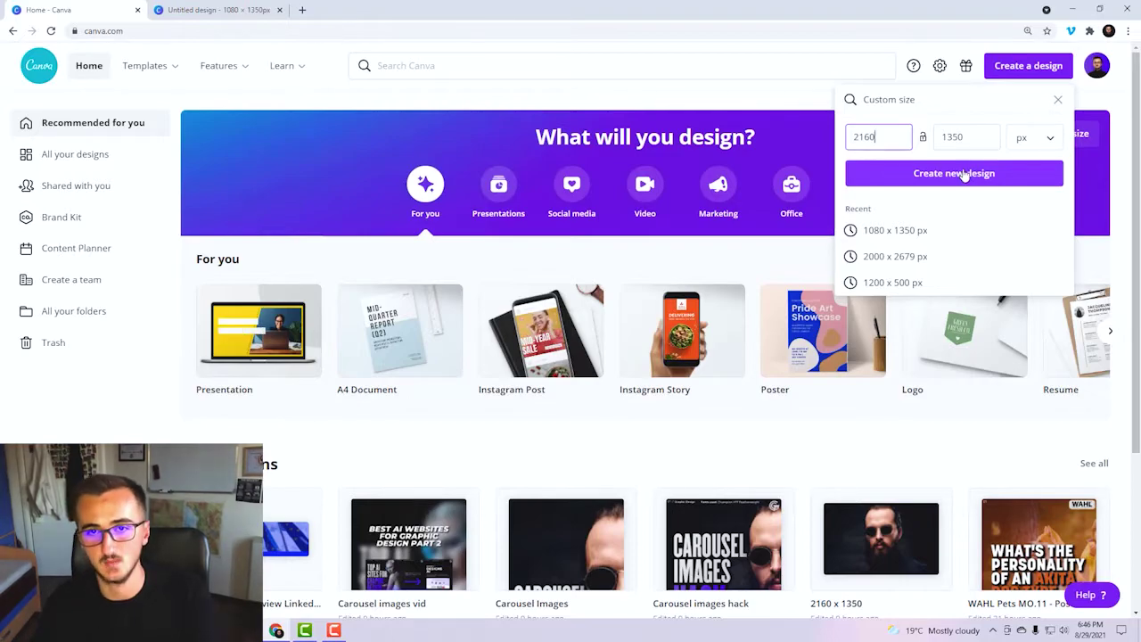
left_click(926, 179)
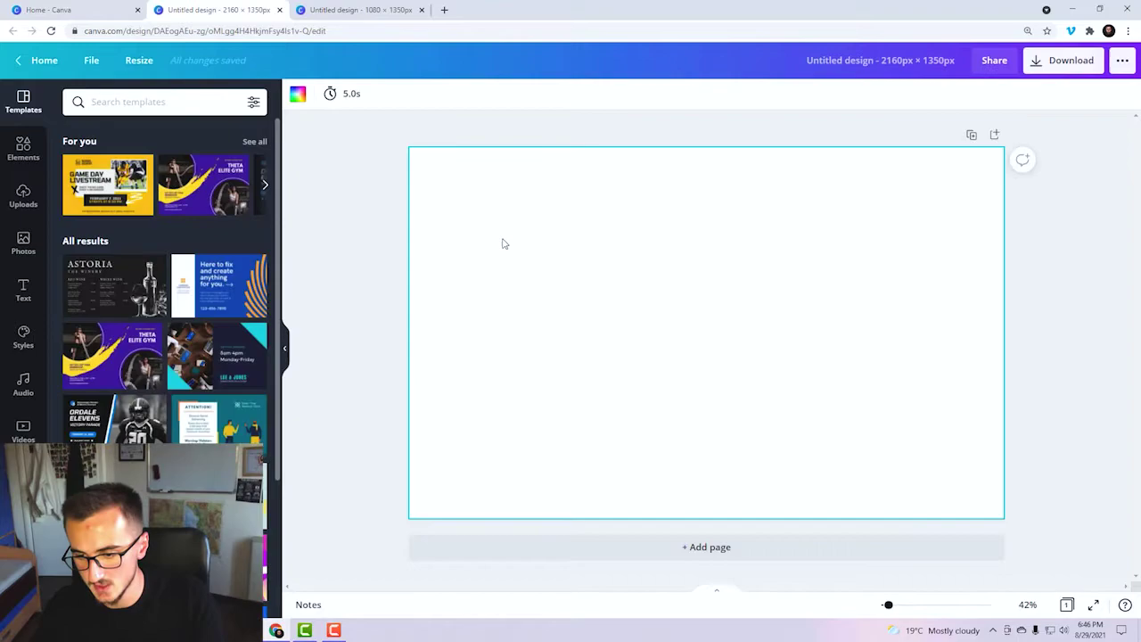
Set the recently used photo of the bearded man in sunglasses as the page background.
left_click_drag(499, 230, 646, 278)
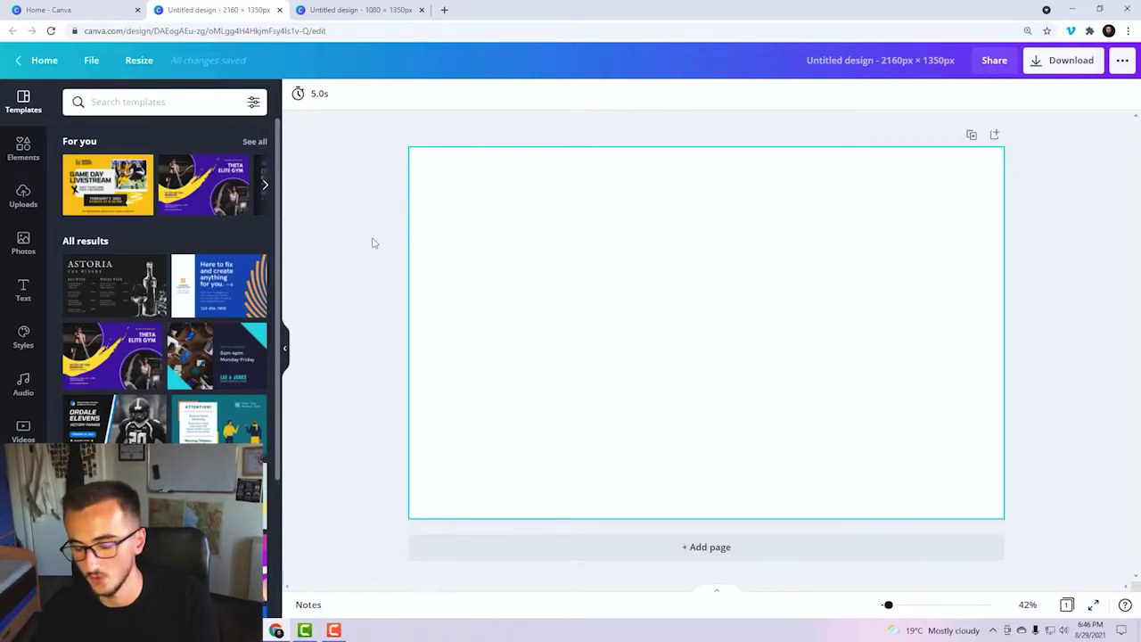
left_click(10, 251)
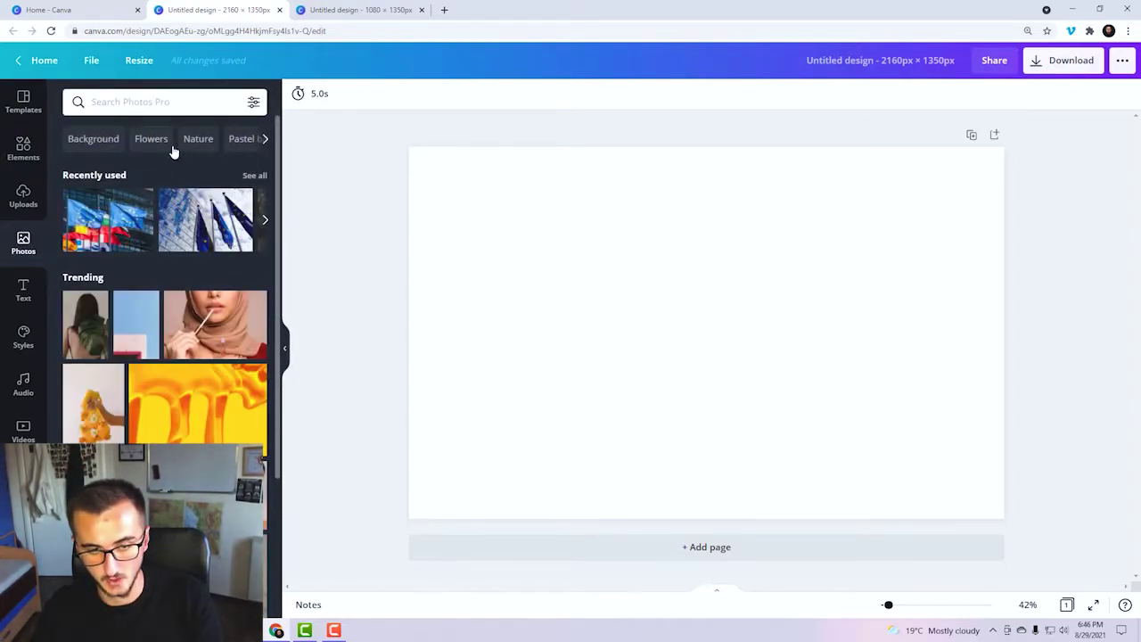
left_click(255, 178)
scroll(157, 265, "down", 1)
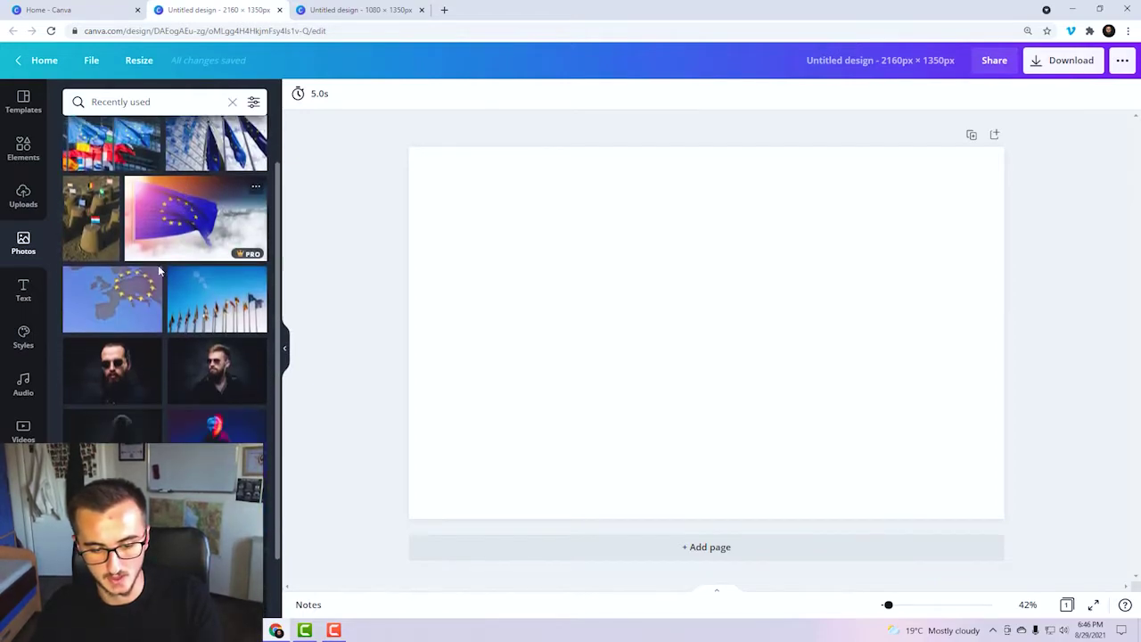
left_click(111, 365)
mouse_move(570, 331)
left_mouse_down()
mouse_move(560, 338)
mouse_move(584, 333)
left_mouse_up()
right_click(609, 342)
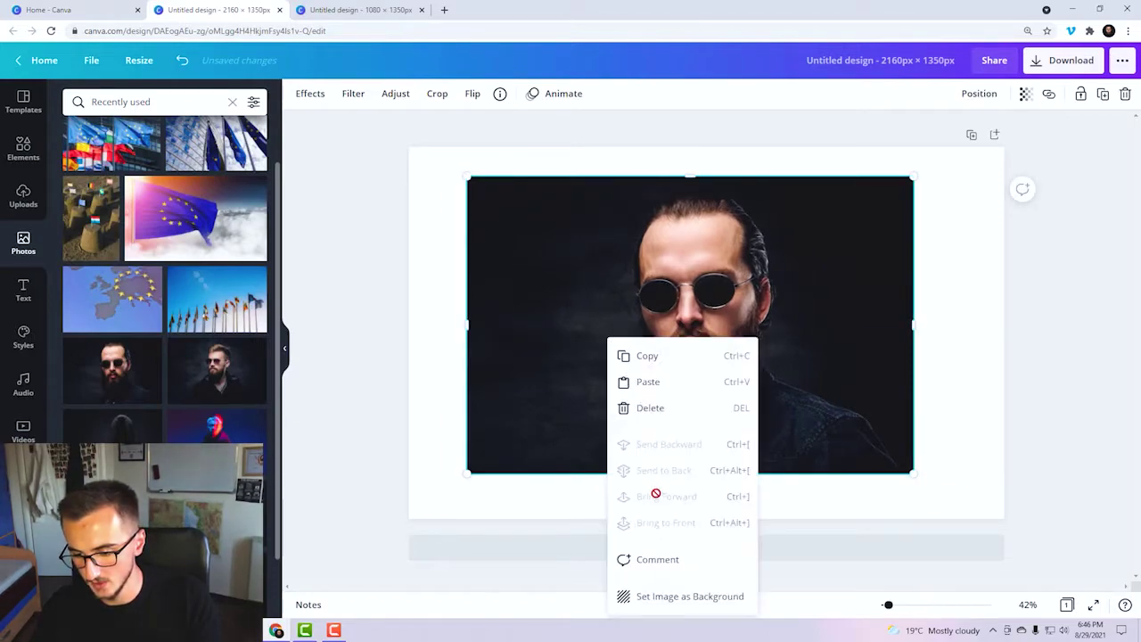
left_click(673, 596)
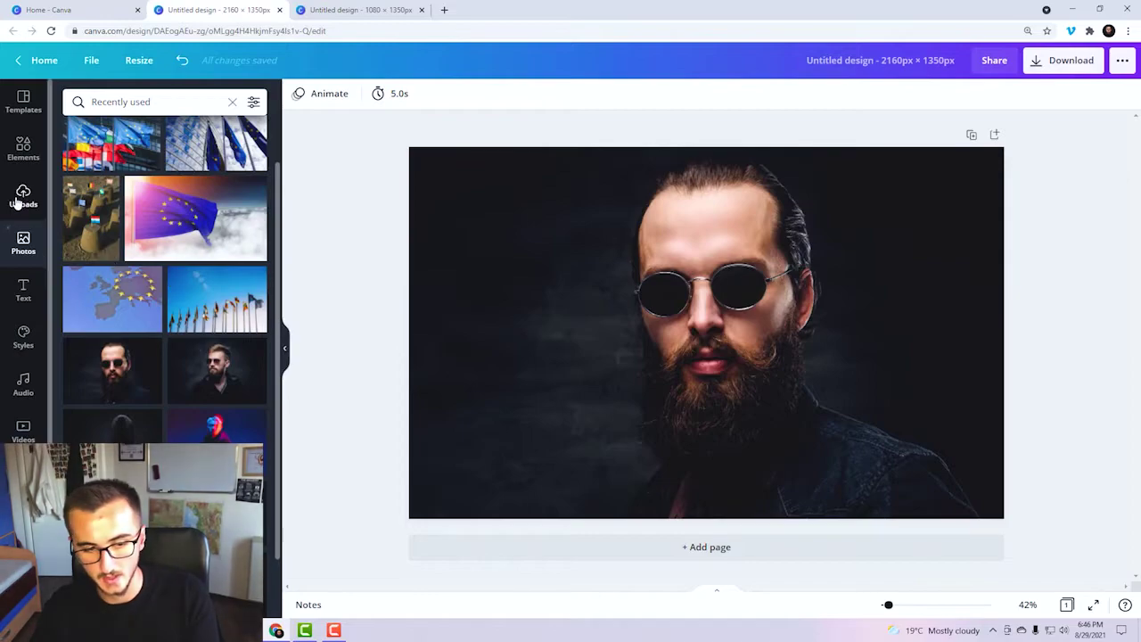
Add a square shape and stretch it from the top-left corner over the left half of the page.
left_click(23, 152)
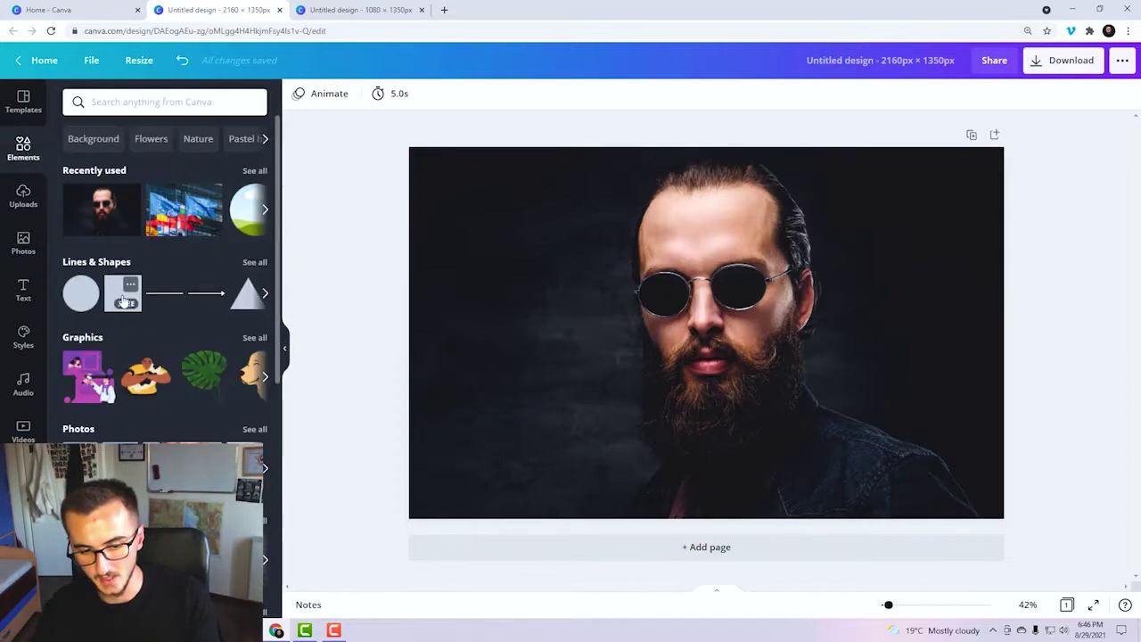
left_click(119, 299)
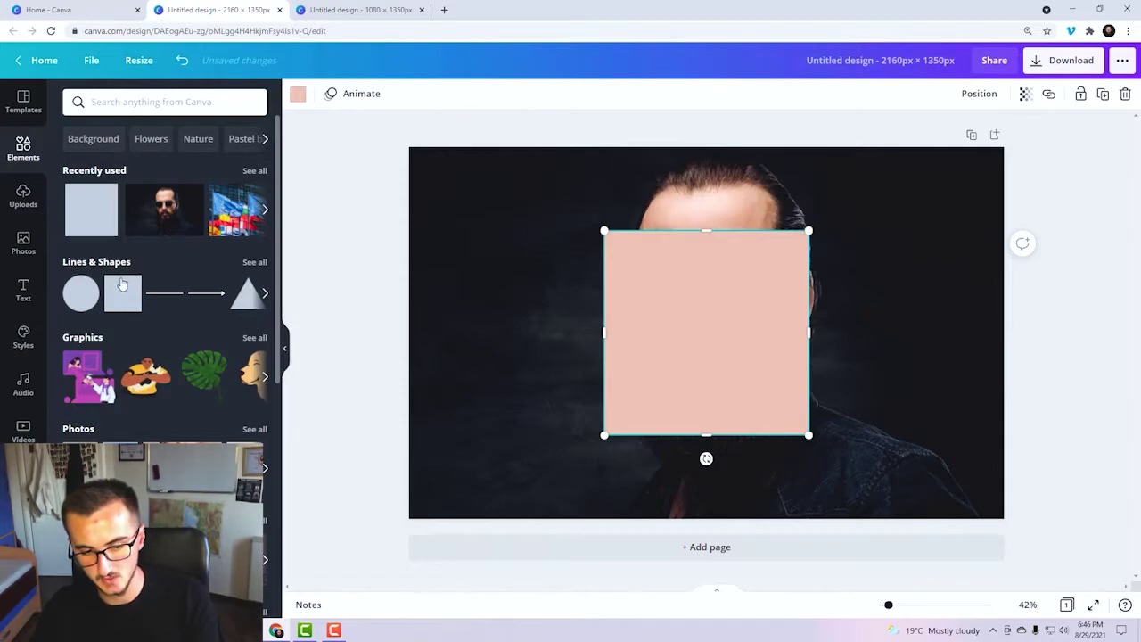
left_click_drag(664, 321, 488, 230)
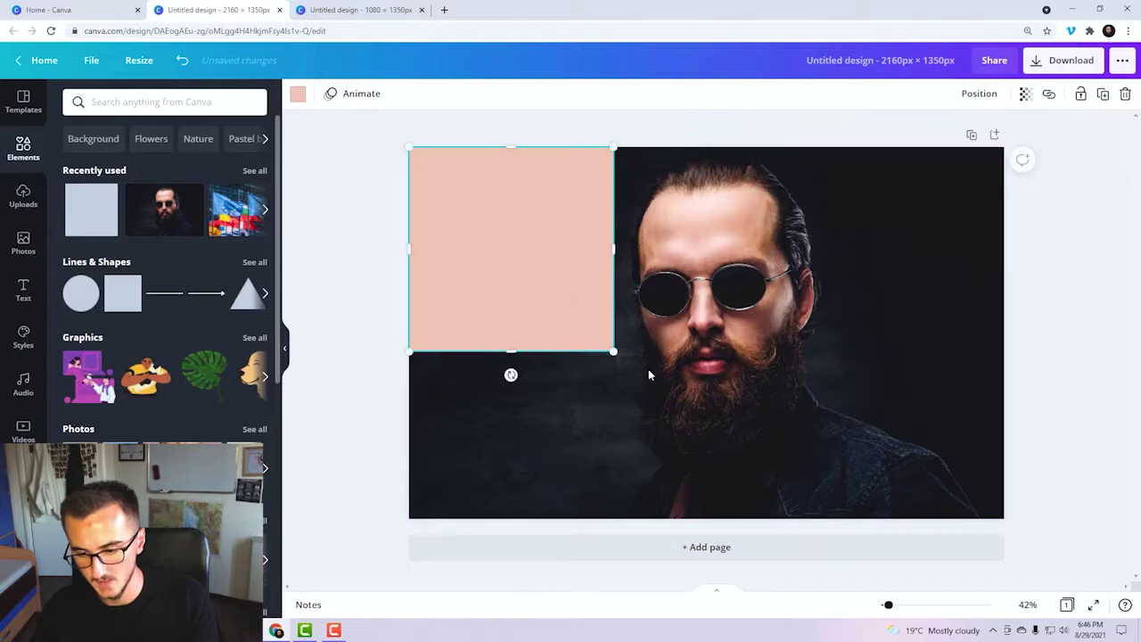
left_click_drag(625, 362, 687, 517)
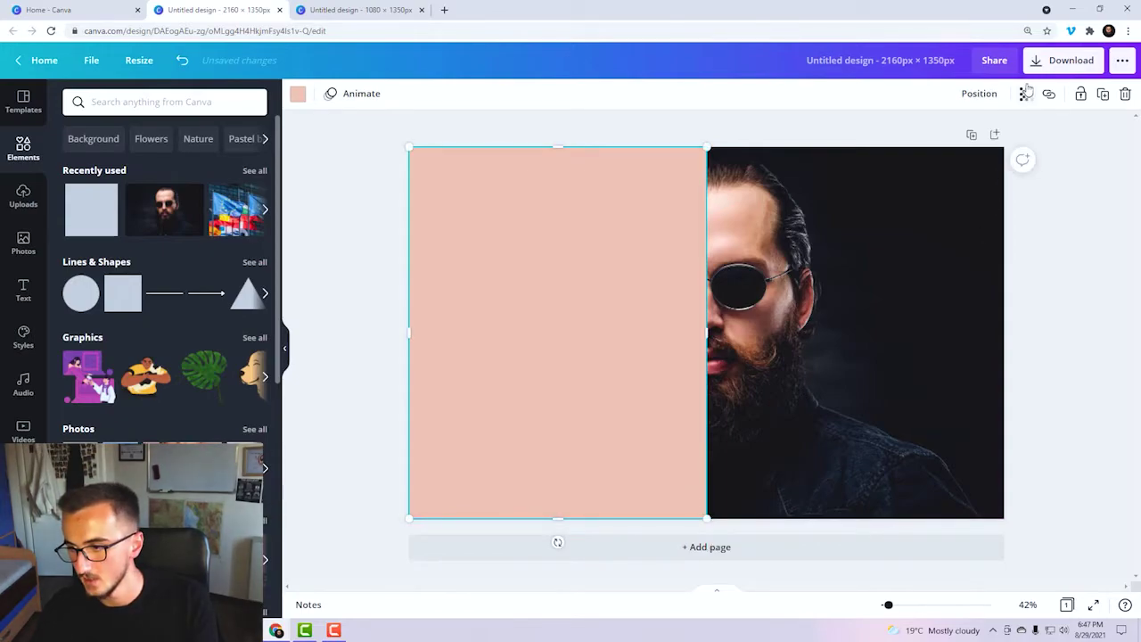
Lower the pink rectangle's transparency to about 21 so the photo shows through.
left_click(1024, 94)
left_click_drag(974, 135, 920, 146)
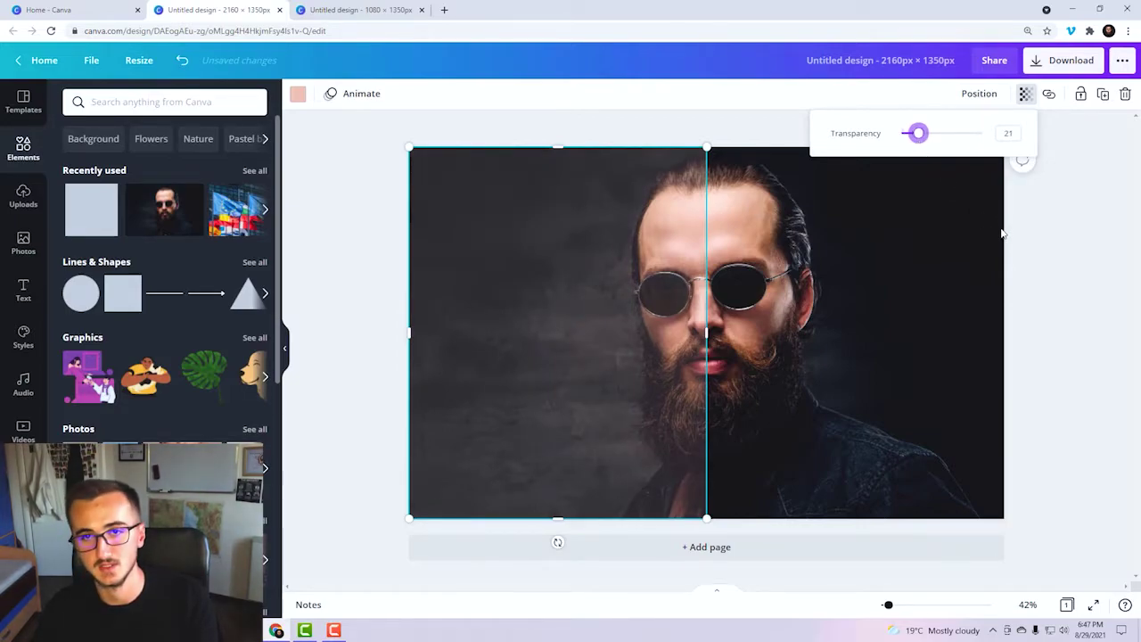
key("Escape")
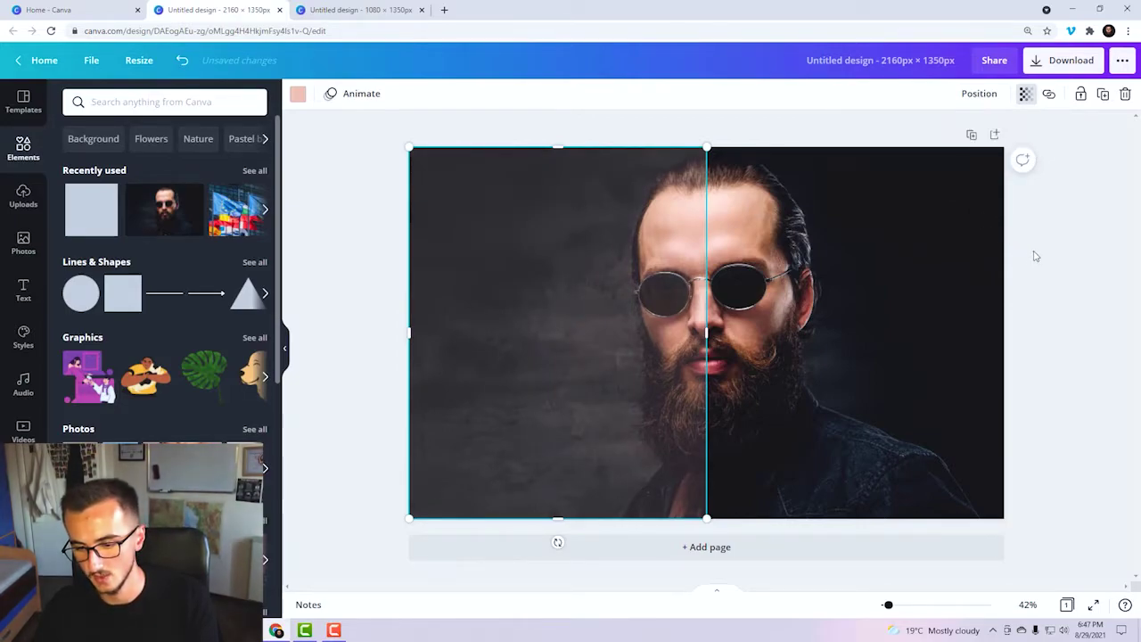
left_click(745, 134)
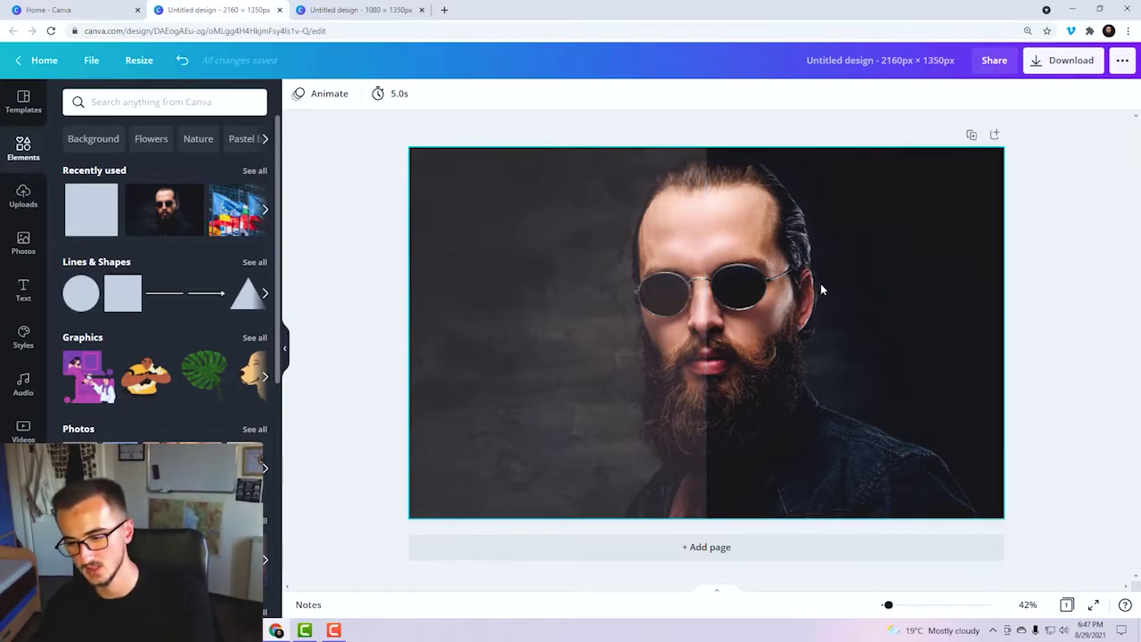
Crop the background photo larger by dragging its left corners outward, then confirm with Done.
double_click(785, 286)
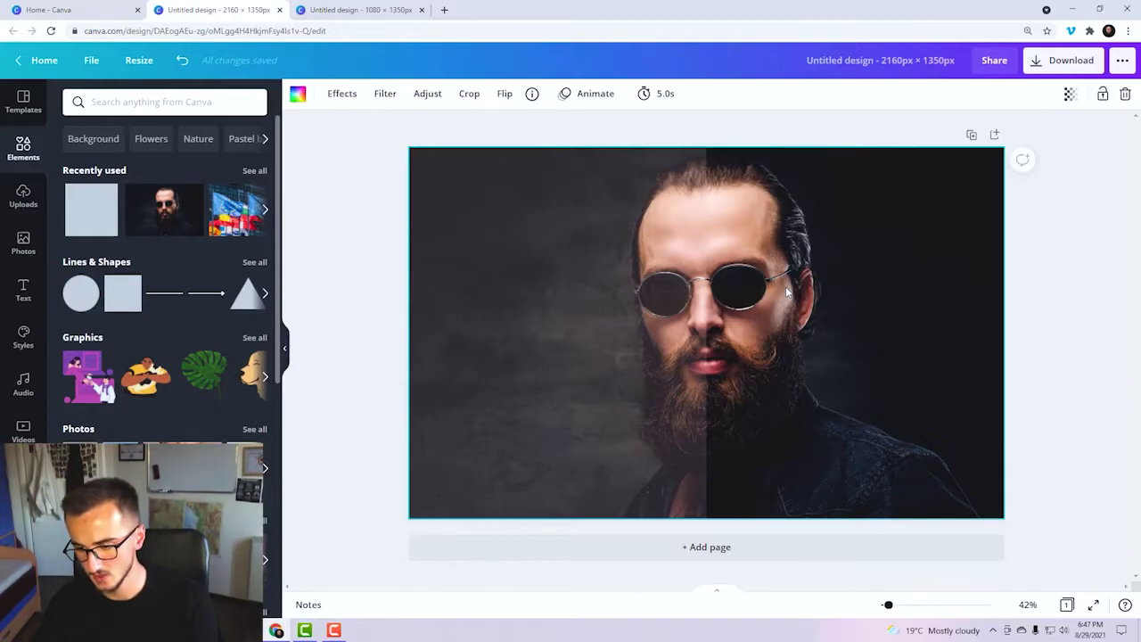
left_click_drag(410, 529, 393, 538)
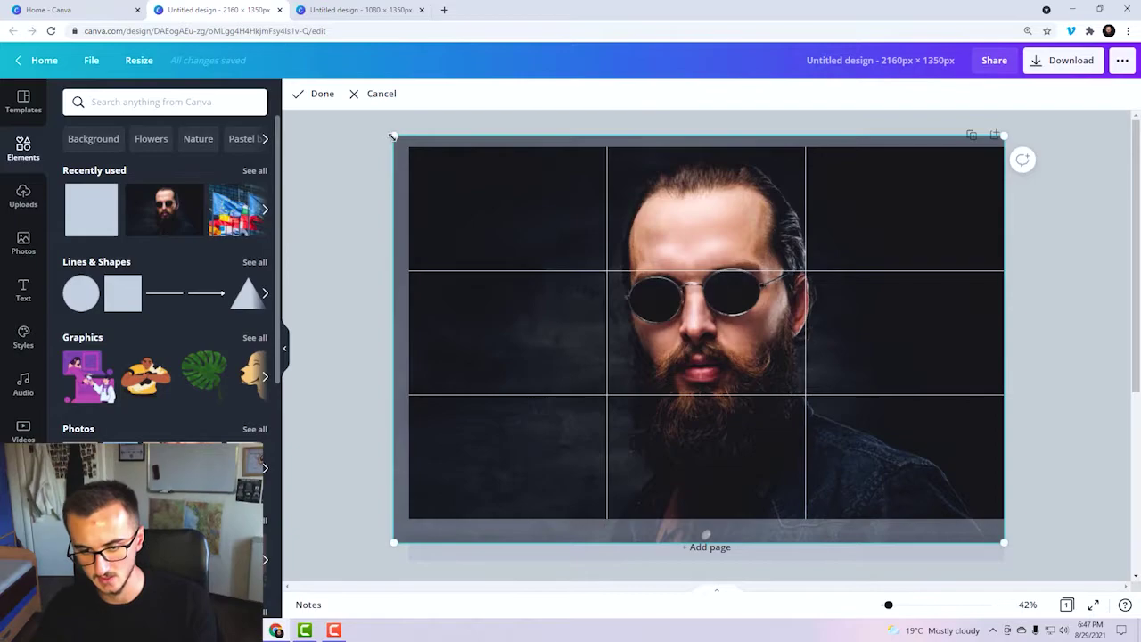
left_click_drag(392, 137, 378, 126)
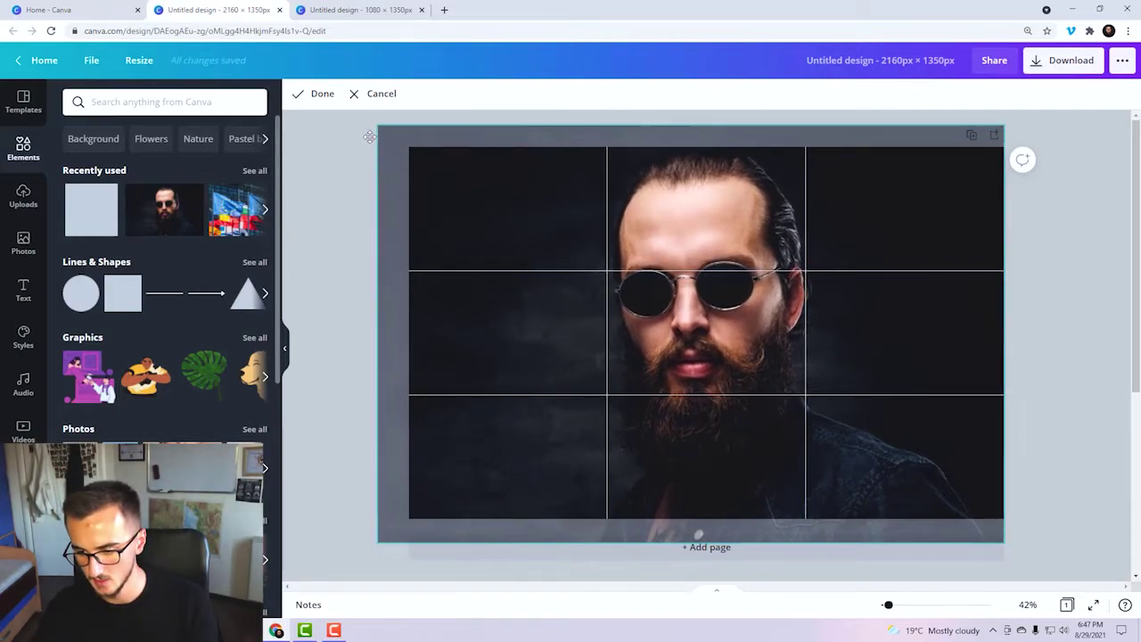
left_click(1040, 325)
left_click(1012, 334)
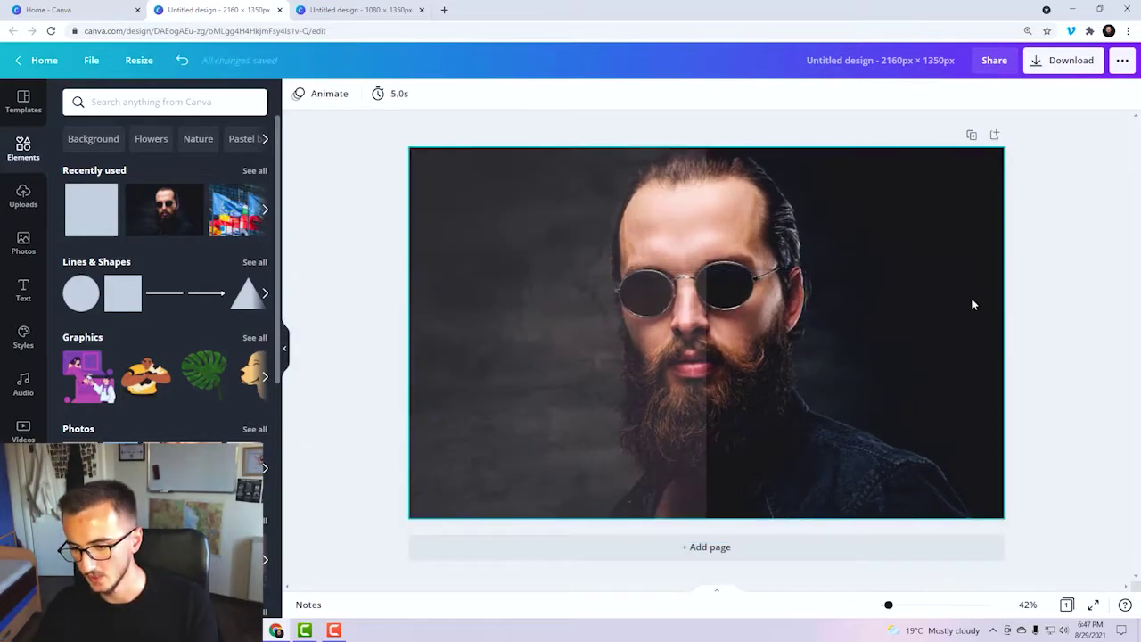
Add a capitalised, recoloured heading reading LEARN CANVA / TODAY at the photo's upper left.
left_click(24, 290)
left_click(146, 169)
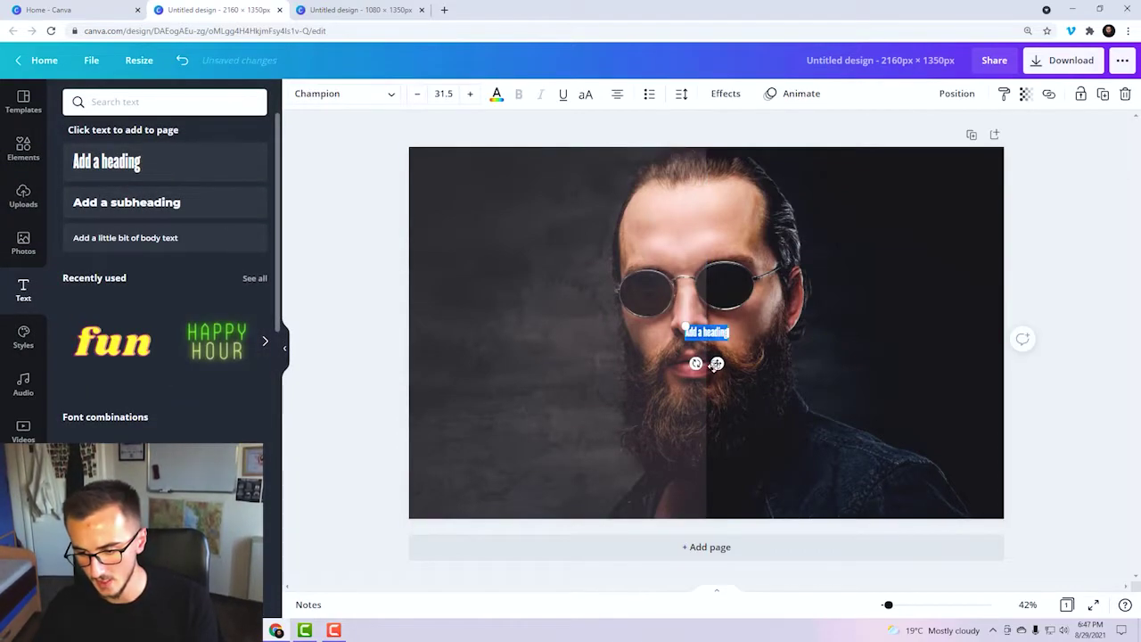
left_click_drag(715, 364, 526, 292)
left_click(586, 94)
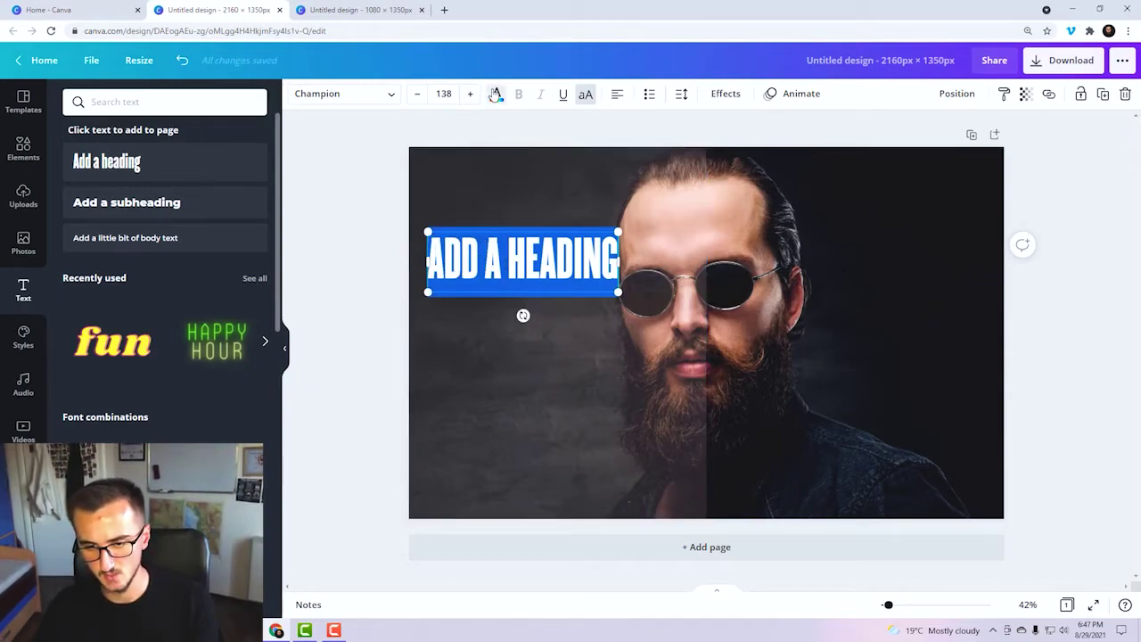
left_click(496, 94)
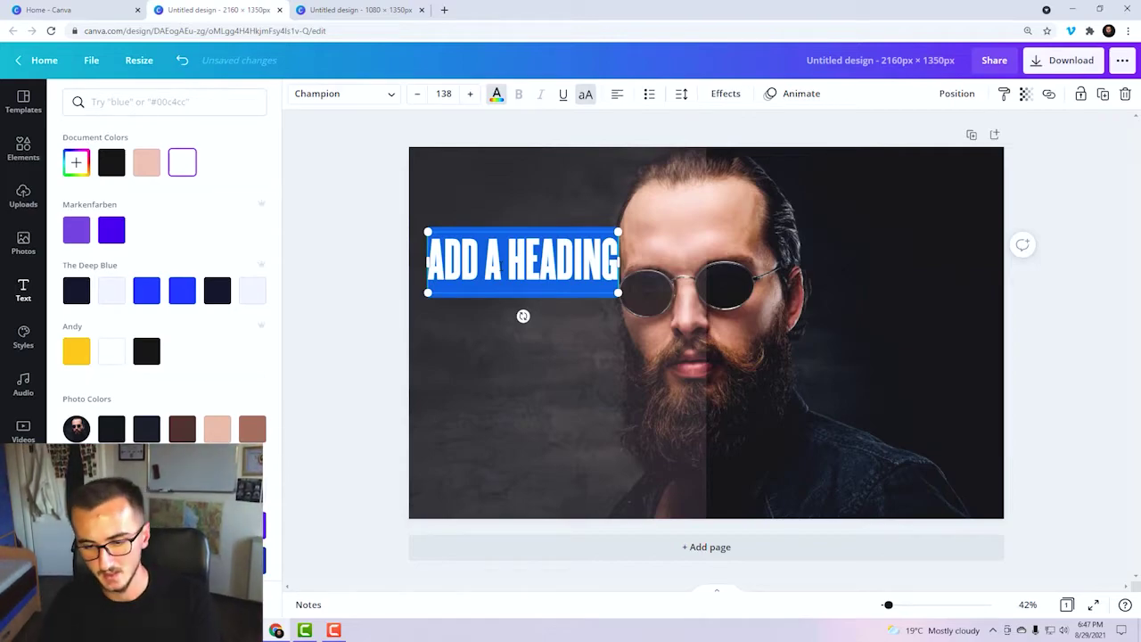
type("LEA")
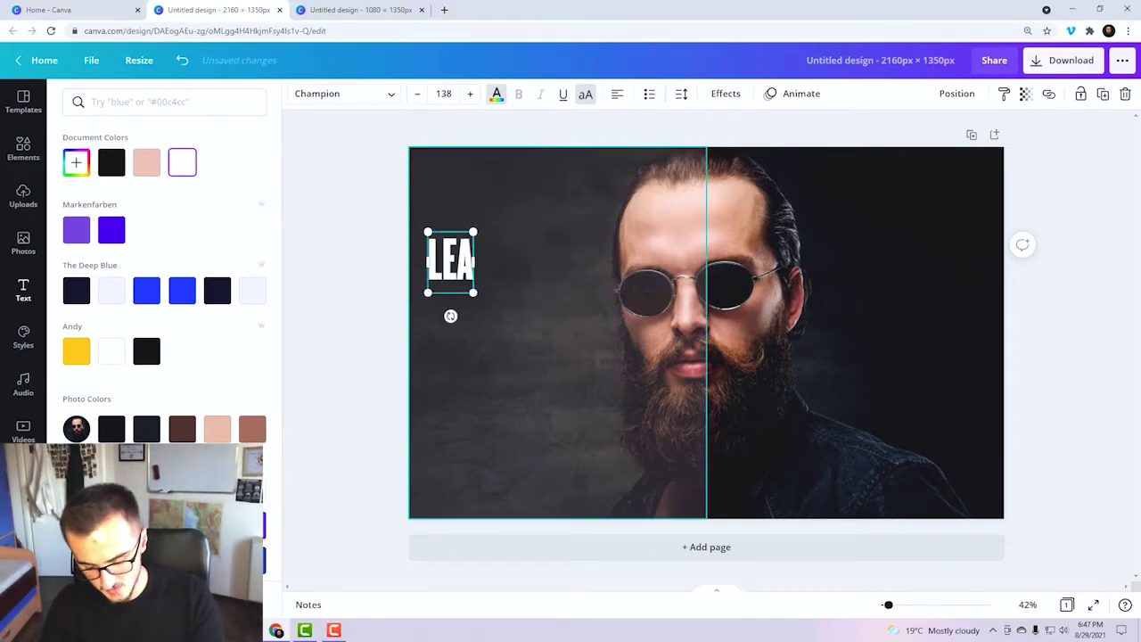
type("RN CANVA")
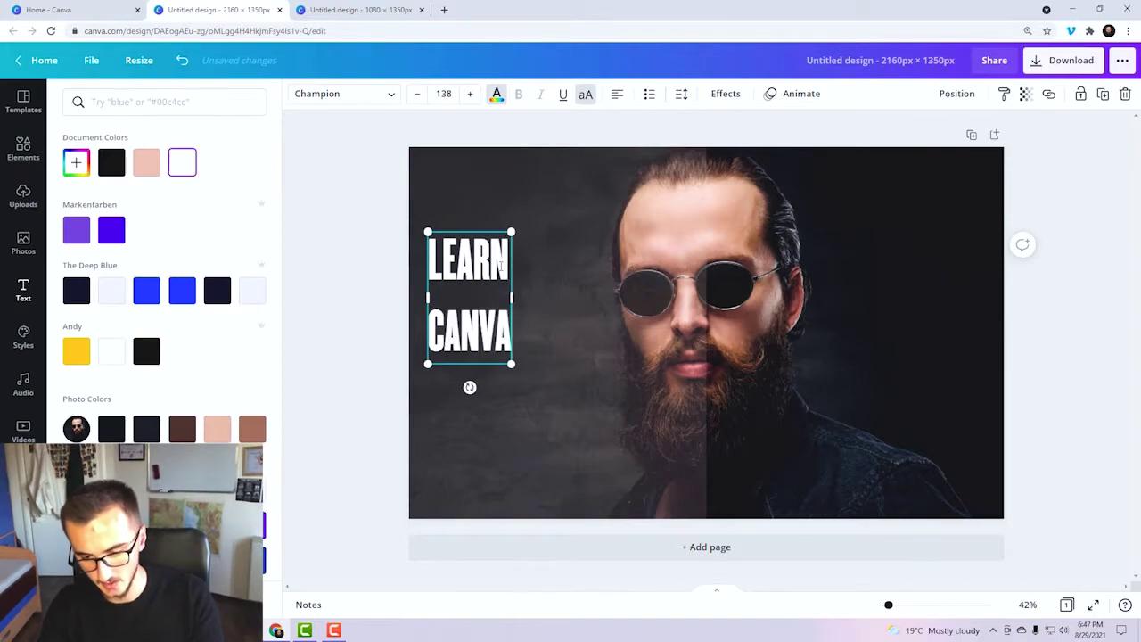
key("Return")
type("TODAY")
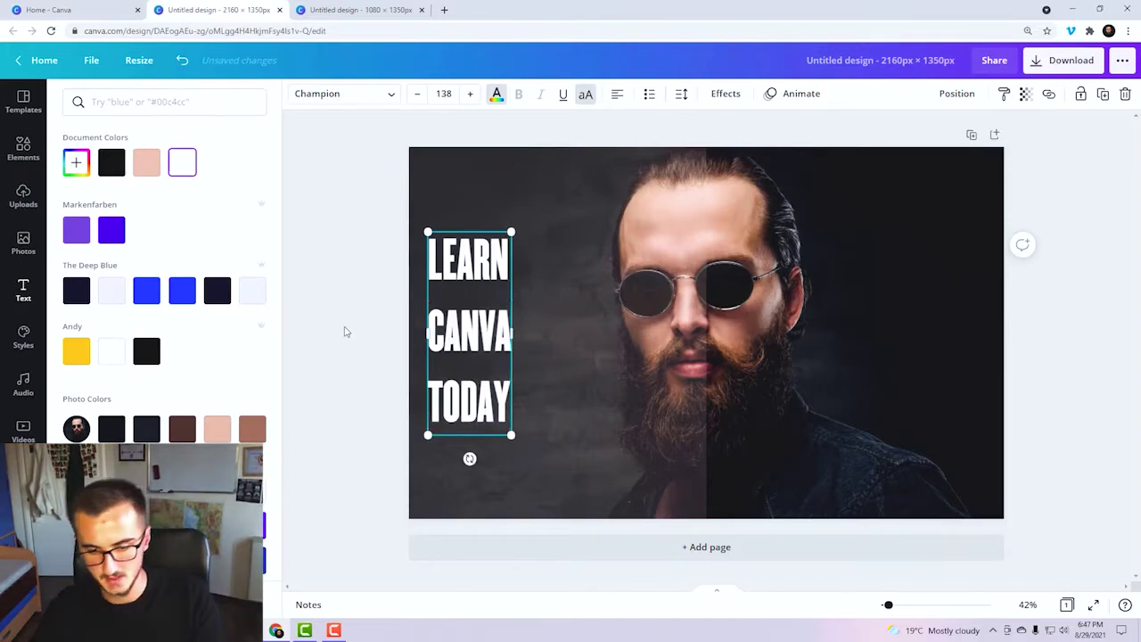
key("Escape")
left_click(347, 331)
left_click_drag(470, 330, 483, 329)
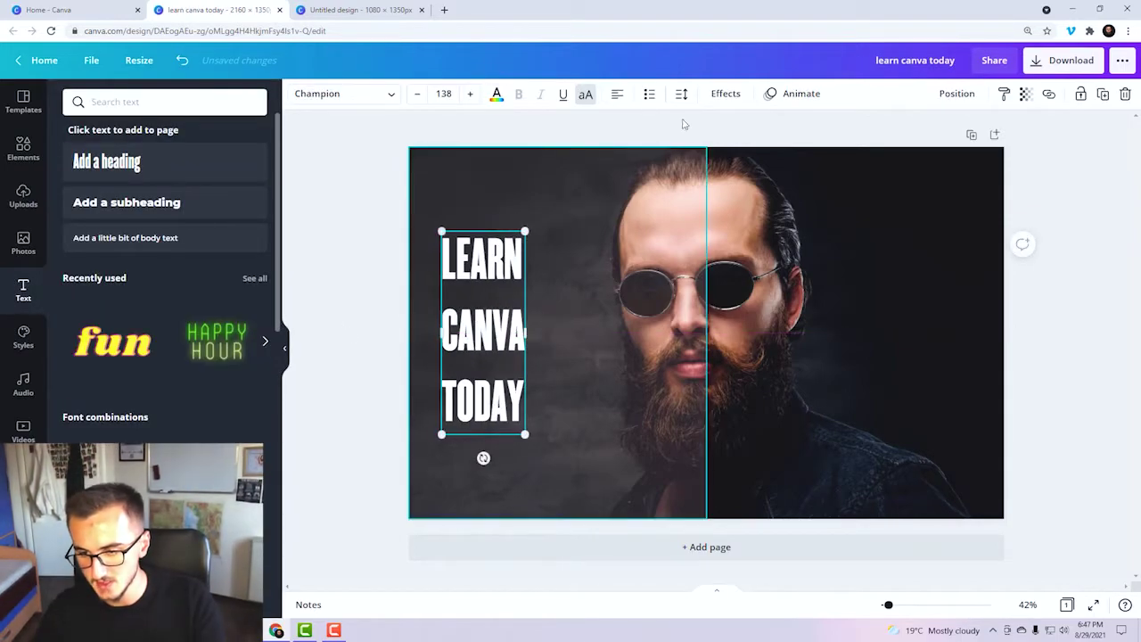
Set the heading's line spacing to 0.86, scale it up to fill the left half, and reposition it.
left_click(681, 93)
left_click_drag(801, 169, 777, 170)
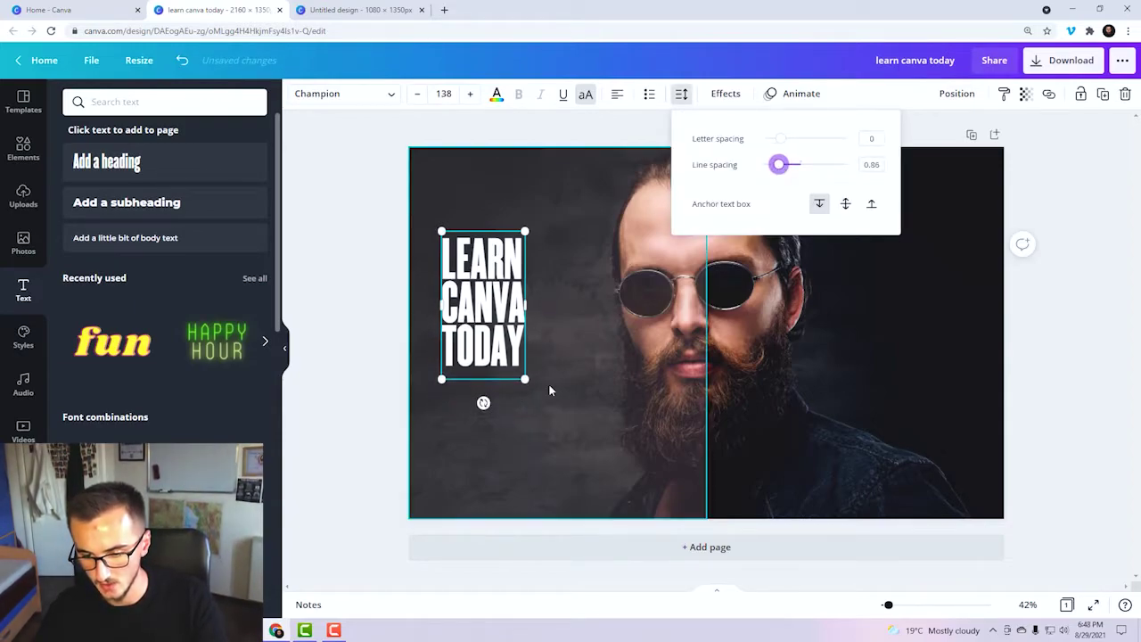
left_click_drag(524, 379, 672, 483)
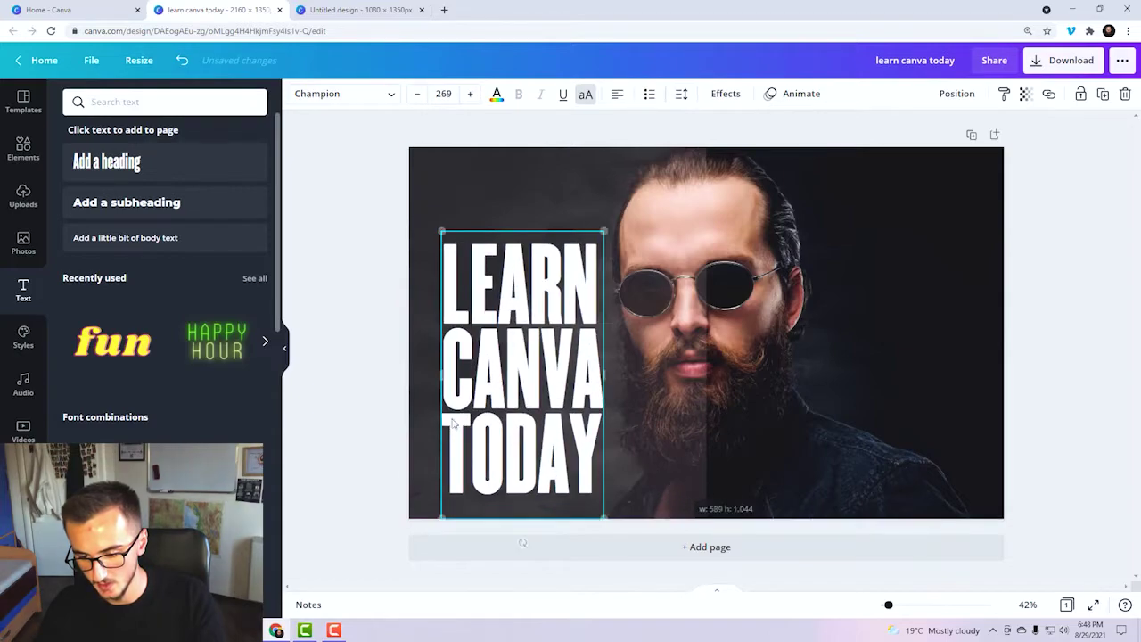
left_click(337, 389)
left_click(522, 499)
left_click_drag(524, 379, 514, 341)
left_click(373, 326)
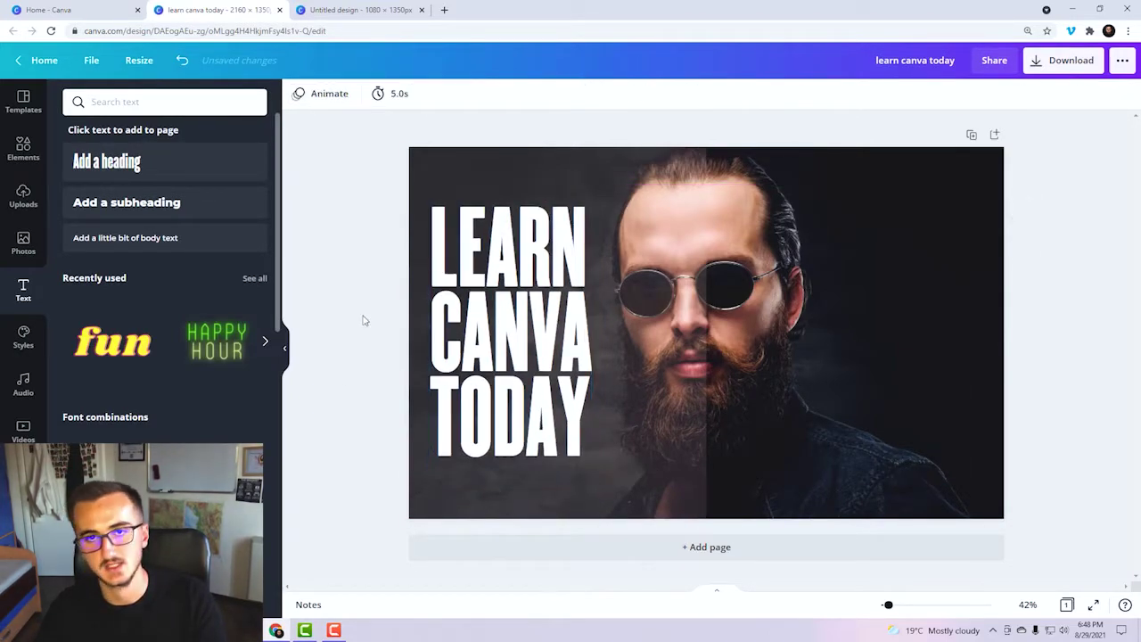
Delete the left-half photo and the LEARN CANVA TODAY text.
left_click(668, 300)
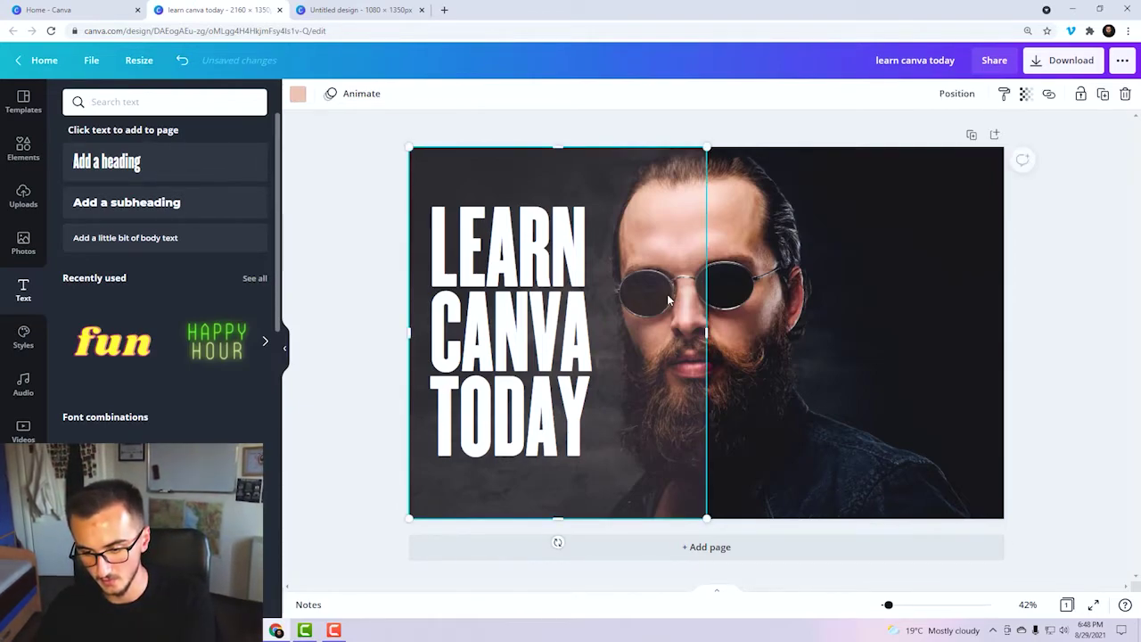
key("Delete")
left_click(584, 294)
key("Delete")
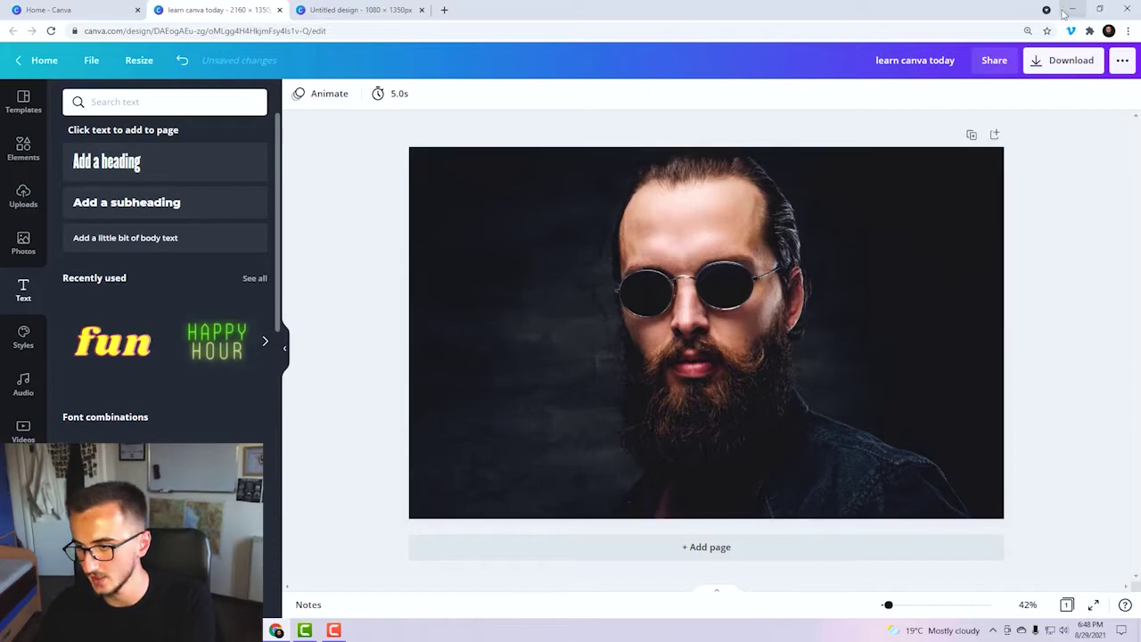
Download the wide photo-only design as a PNG and switch to the 1080 × 1350 design.
left_click(1063, 60)
left_click(1002, 305)
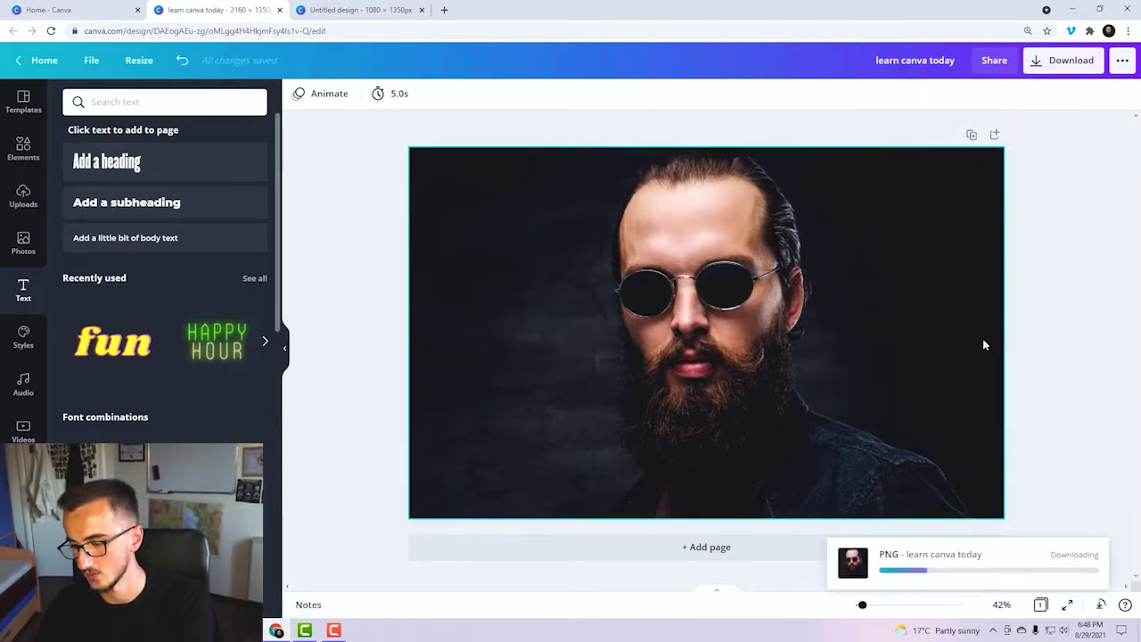
key("ctrl+Tab")
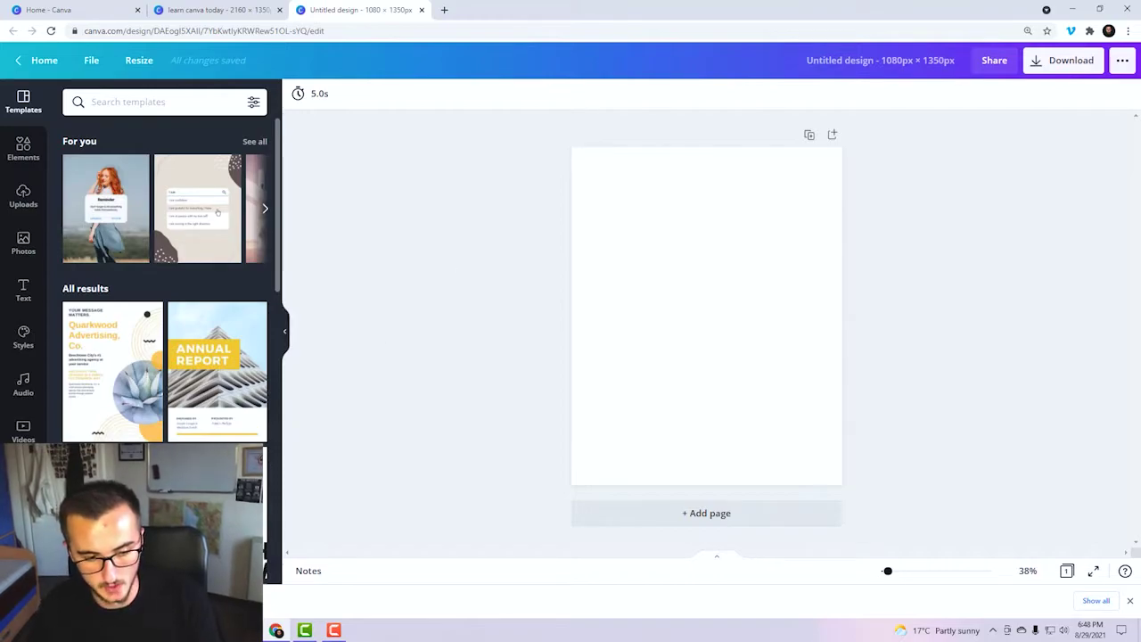
Set the uploaded bearded-man portrait photo as the page background.
left_click(23, 196)
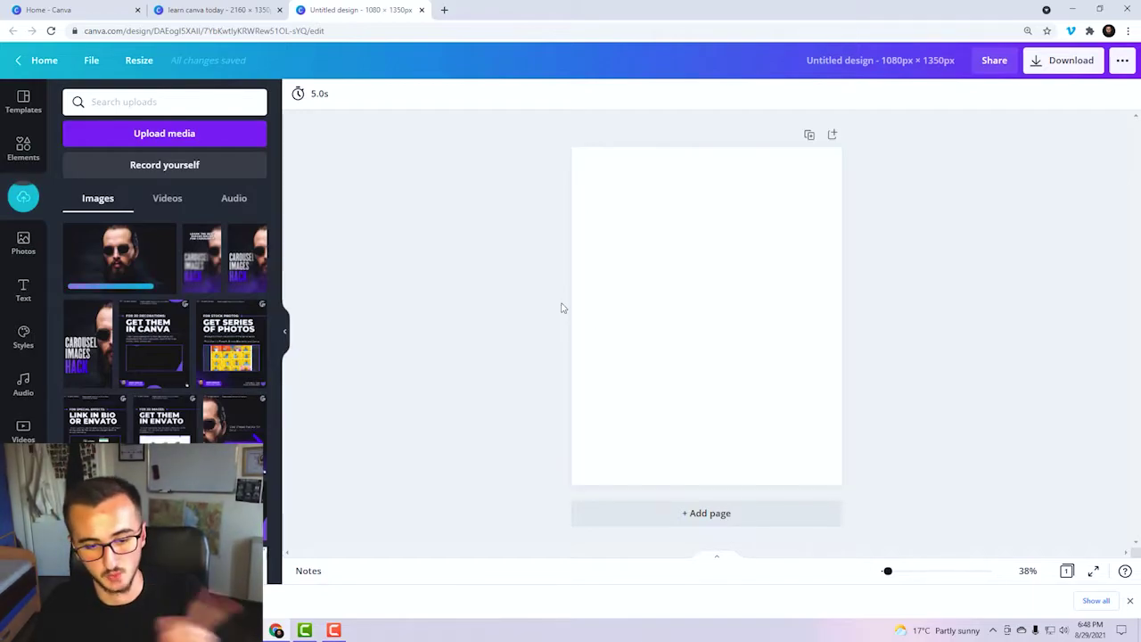
left_click(139, 274)
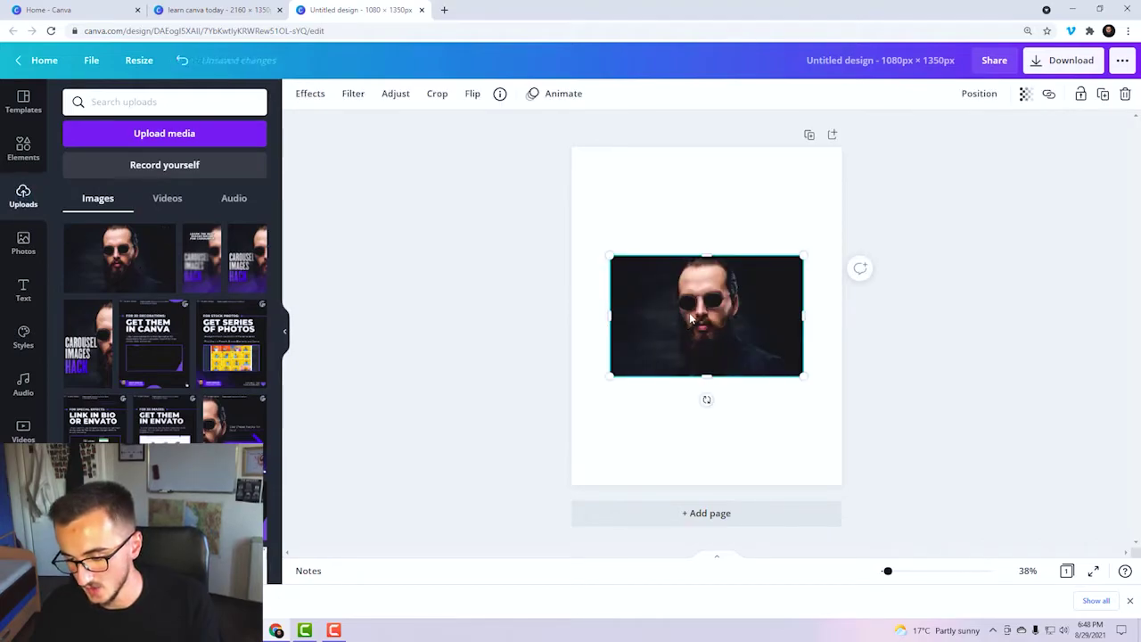
right_click(691, 312)
left_click(772, 562)
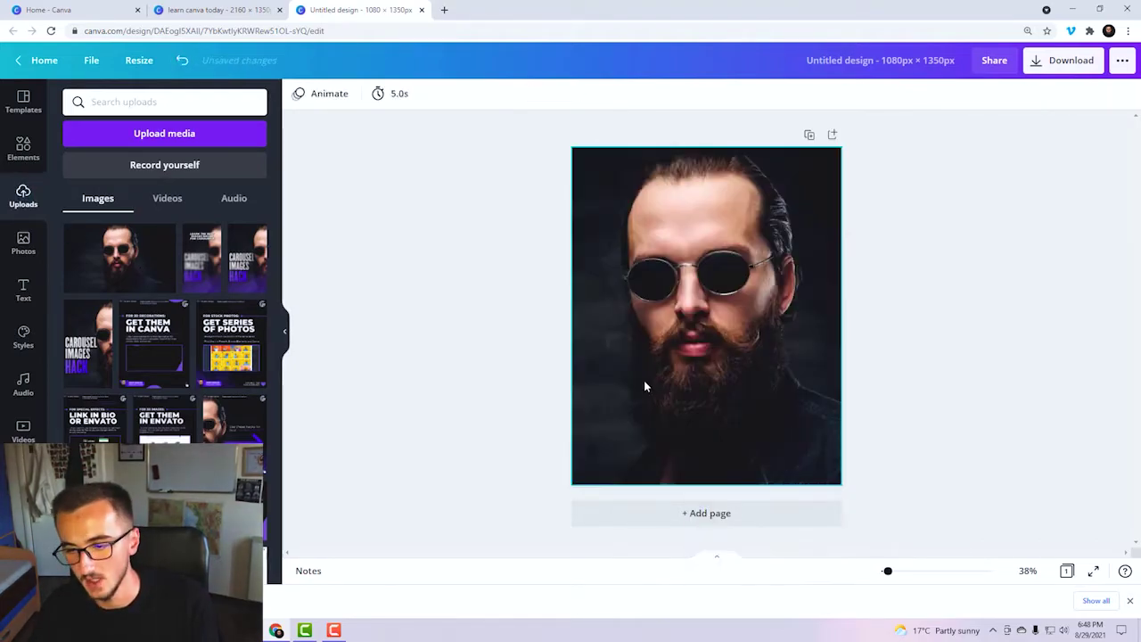
Shift the background photo right within its crop so half the face sits at the right edge.
double_click(648, 312)
left_click_drag(647, 312, 999, 359)
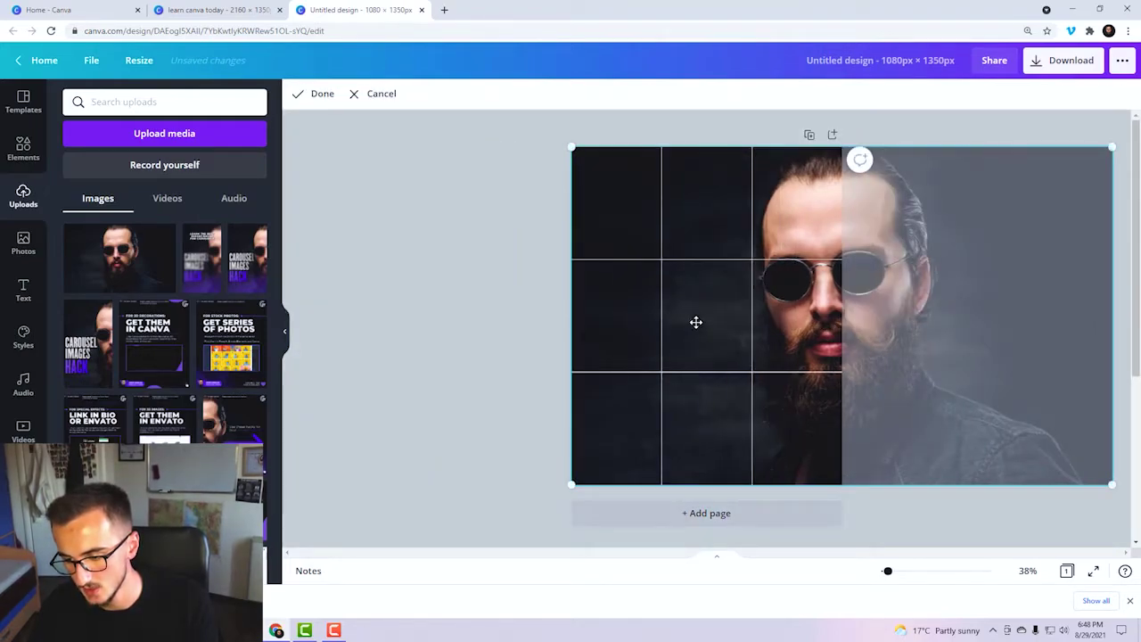
left_click_drag(696, 322, 969, 346)
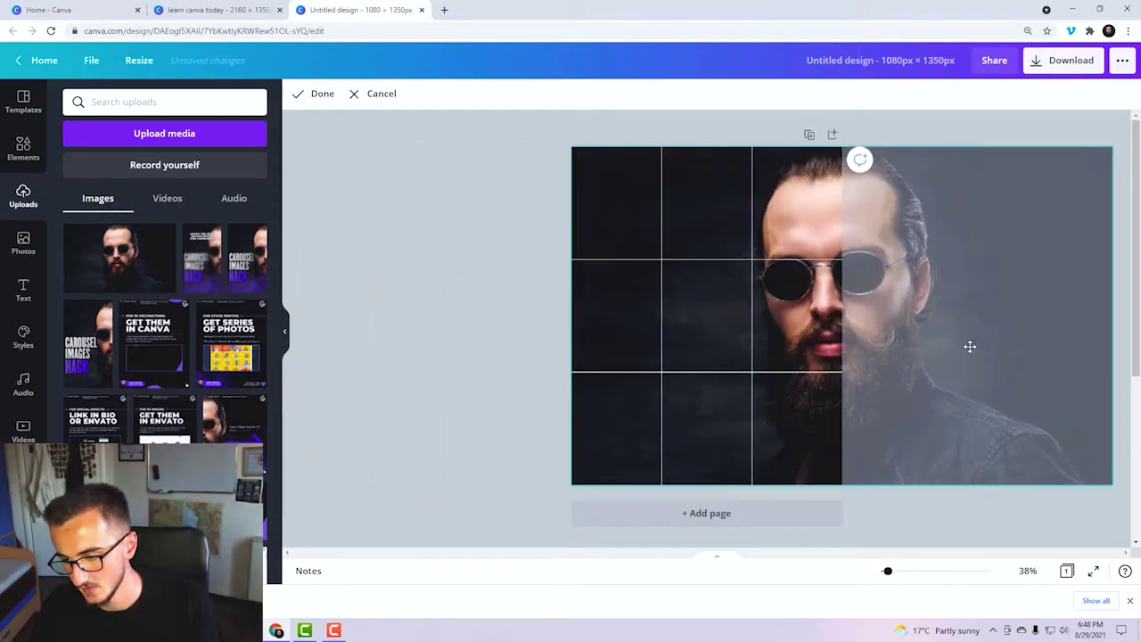
left_click(484, 300)
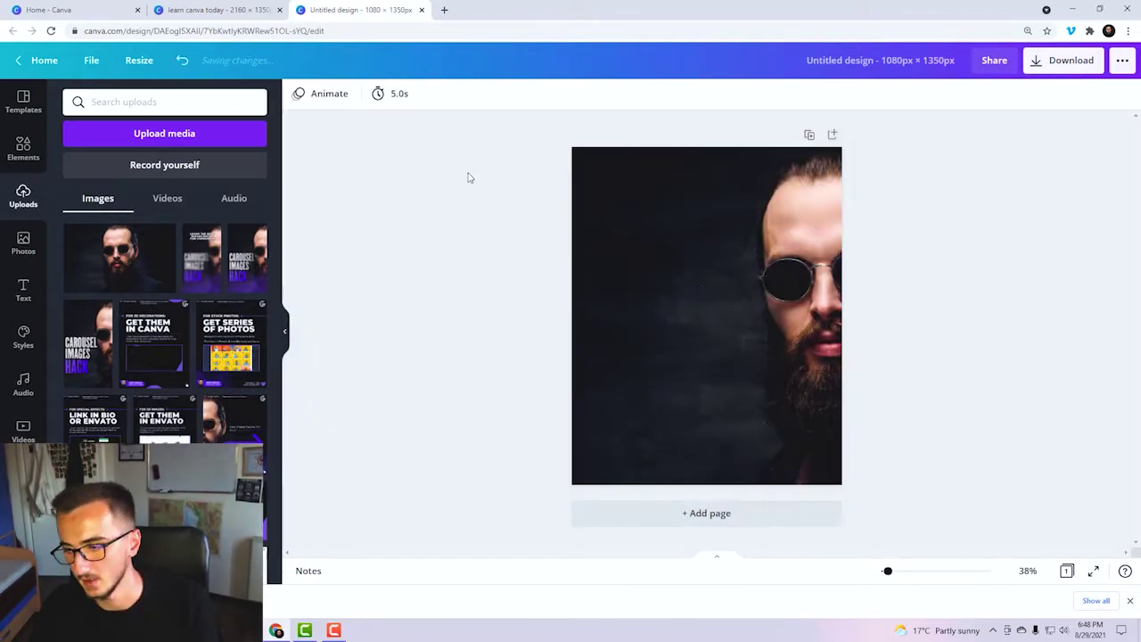
Download the half-face slide as a PNG, then launch Adobe Photoshop from the Start menu.
left_click(1054, 64)
left_click(1058, 305)
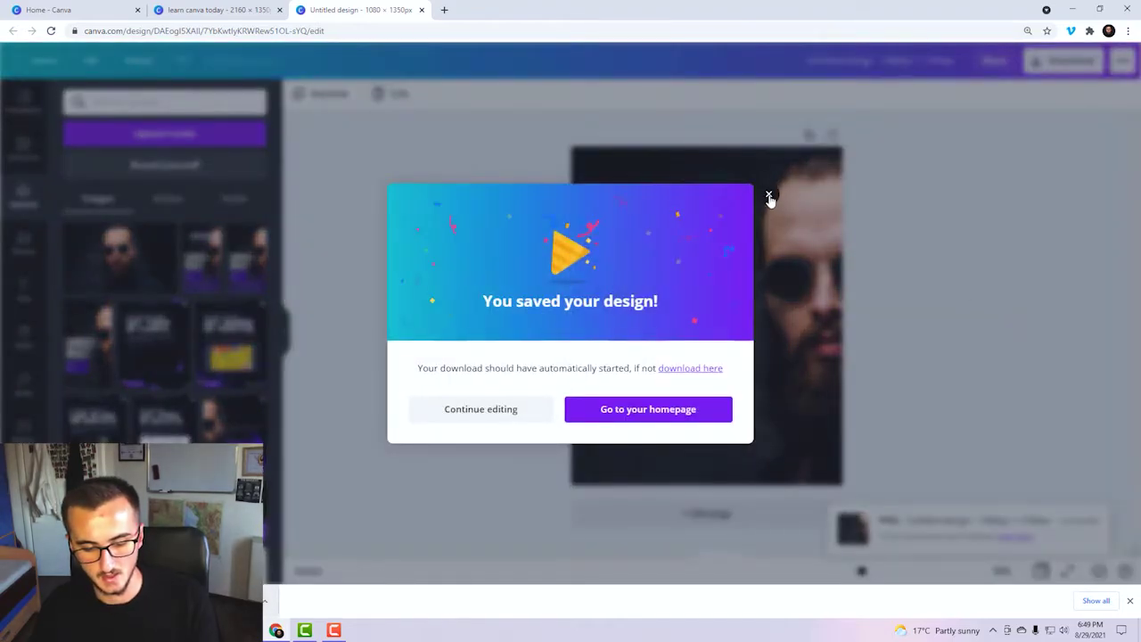
left_click(767, 194)
key("super")
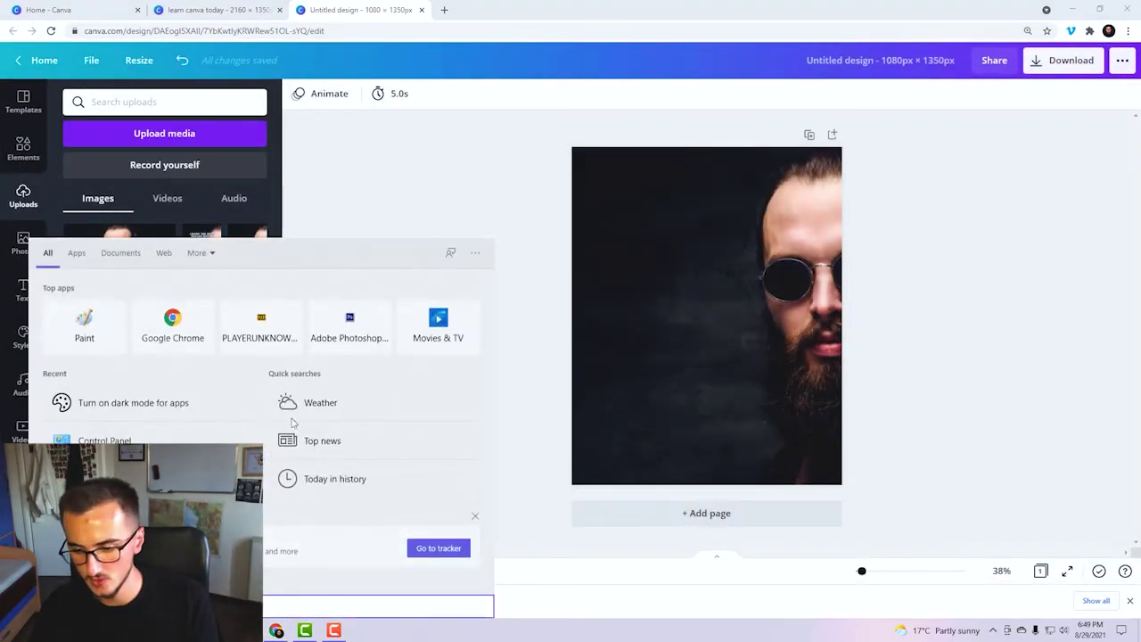
left_click(360, 319)
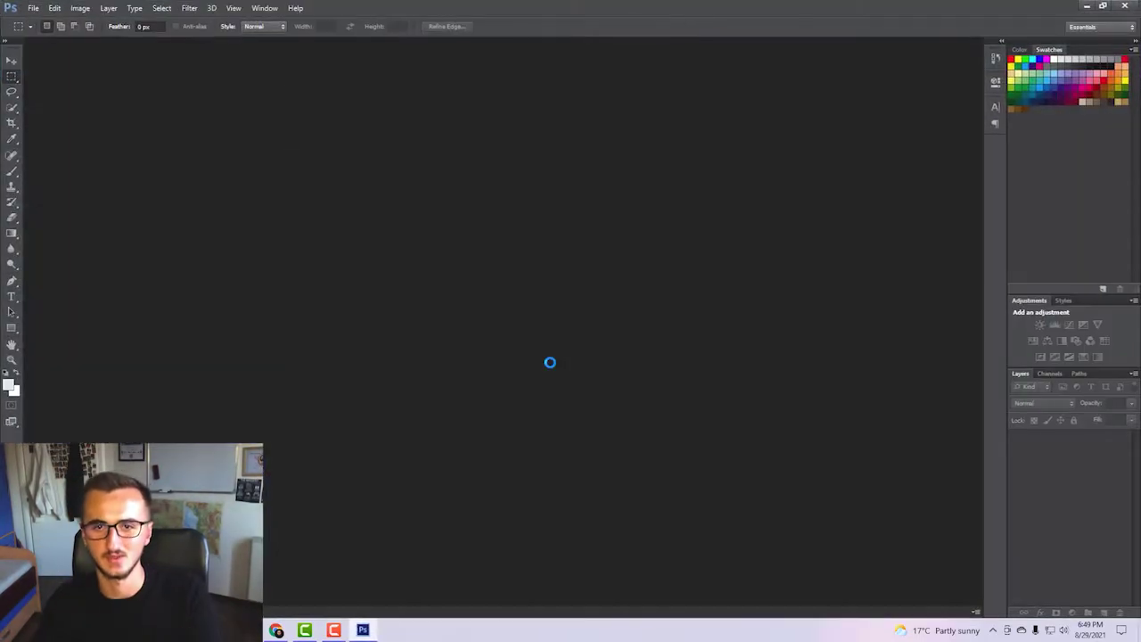
Open Untitled design (3) from the Downloads folder in Photoshop.
left_click(31, 10)
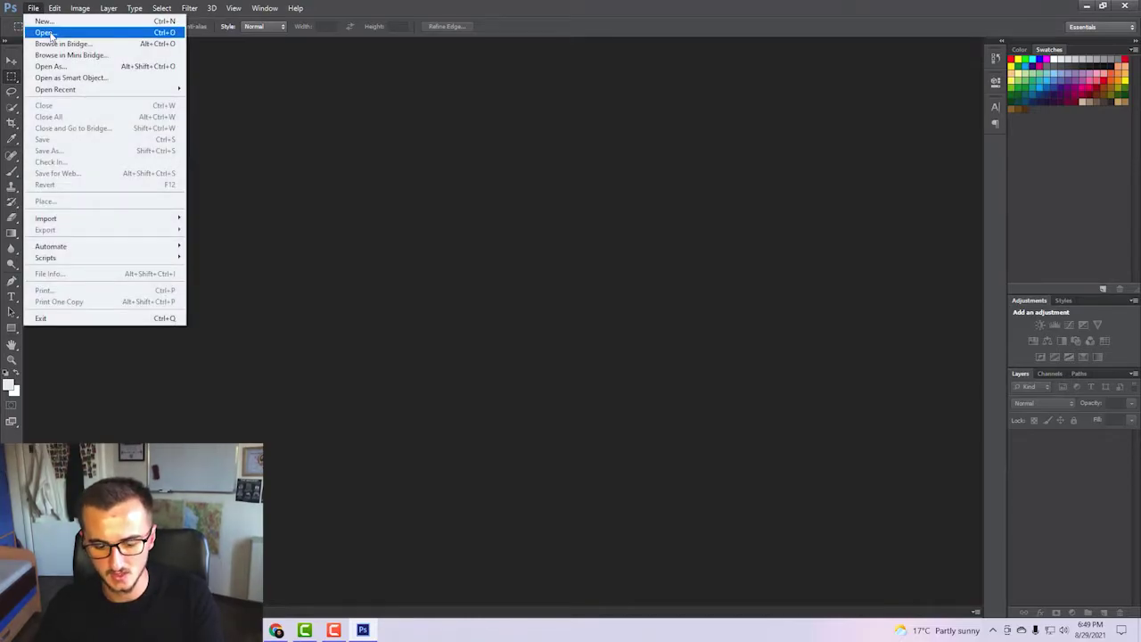
left_click(44, 33)
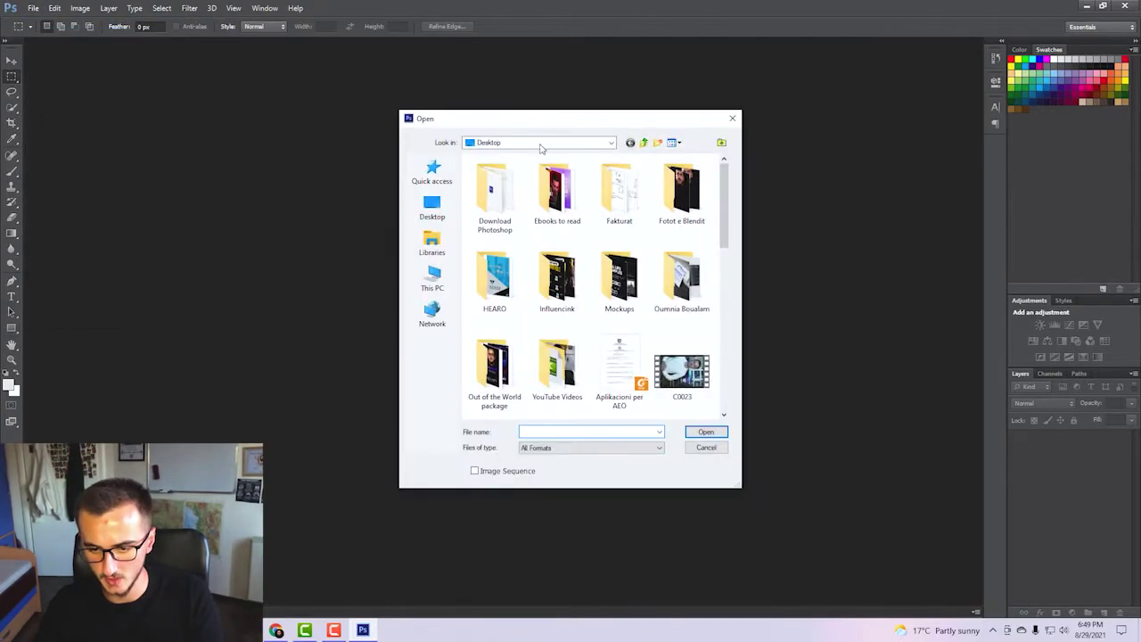
left_click(539, 143)
left_click(504, 223)
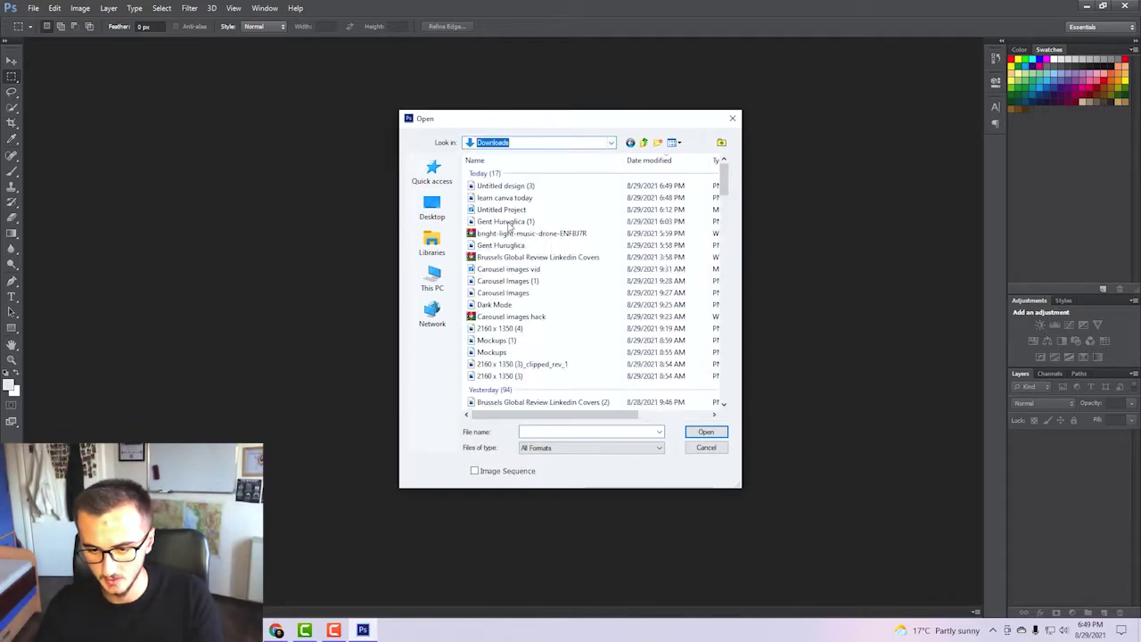
double_click(505, 185)
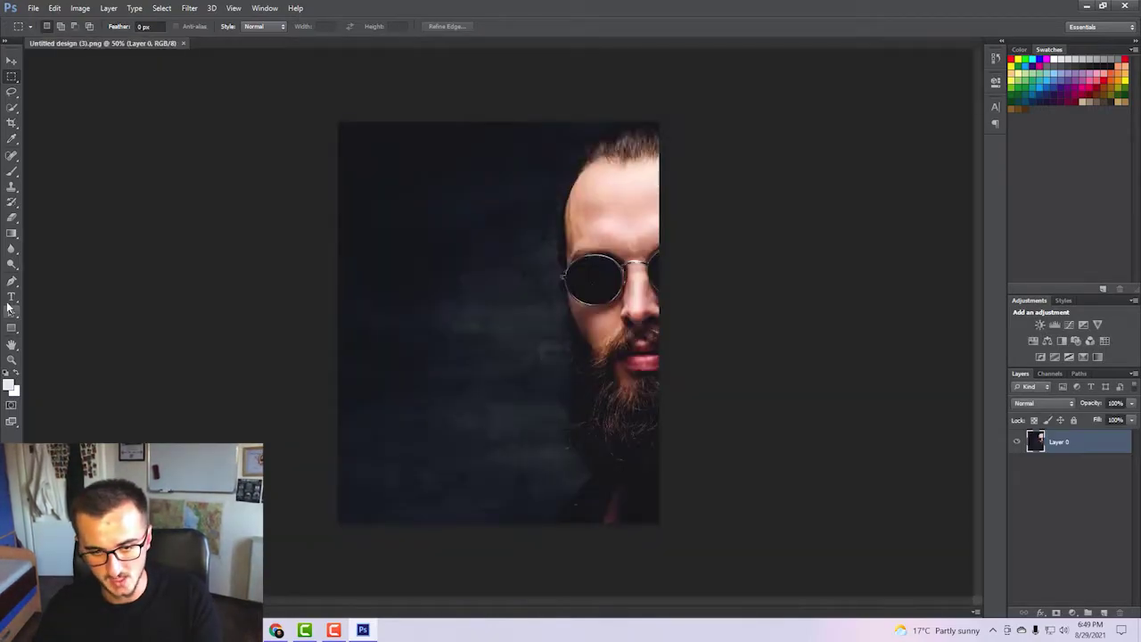
With the Type tool, set the font size and type LEARN and CANVA on separate lines at the upper left.
left_click(10, 298)
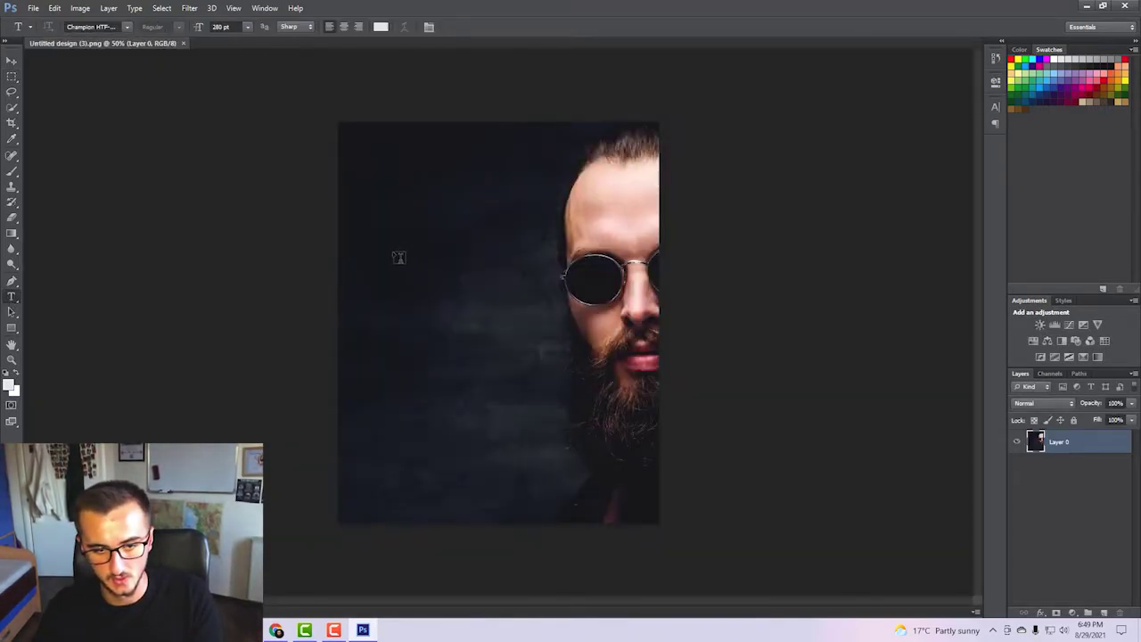
left_click(223, 26)
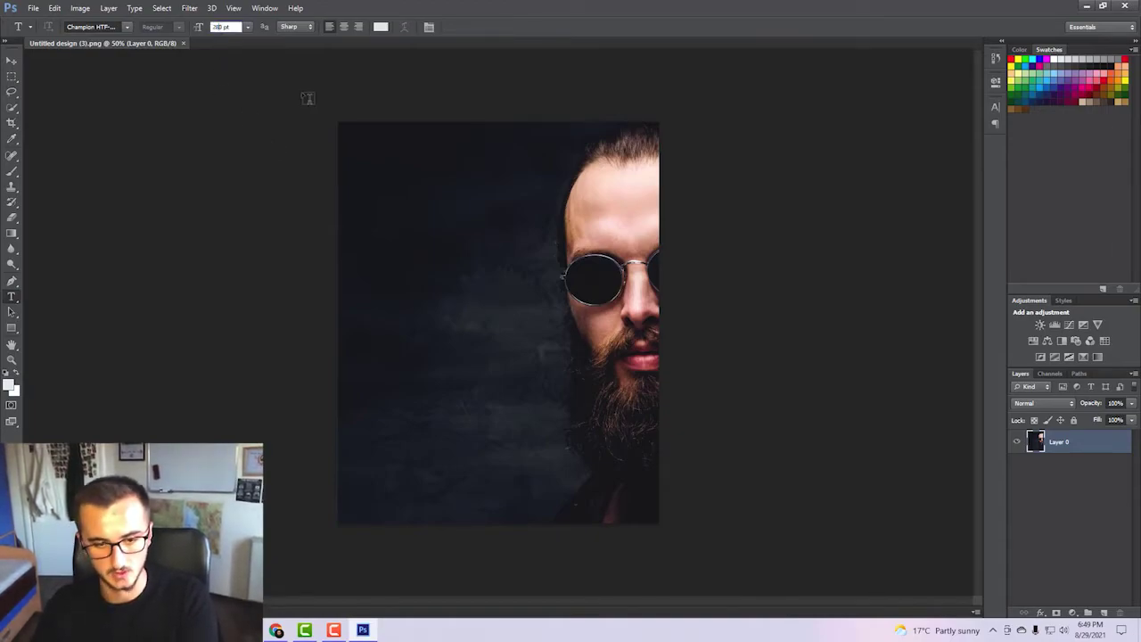
type("30")
left_click(395, 212)
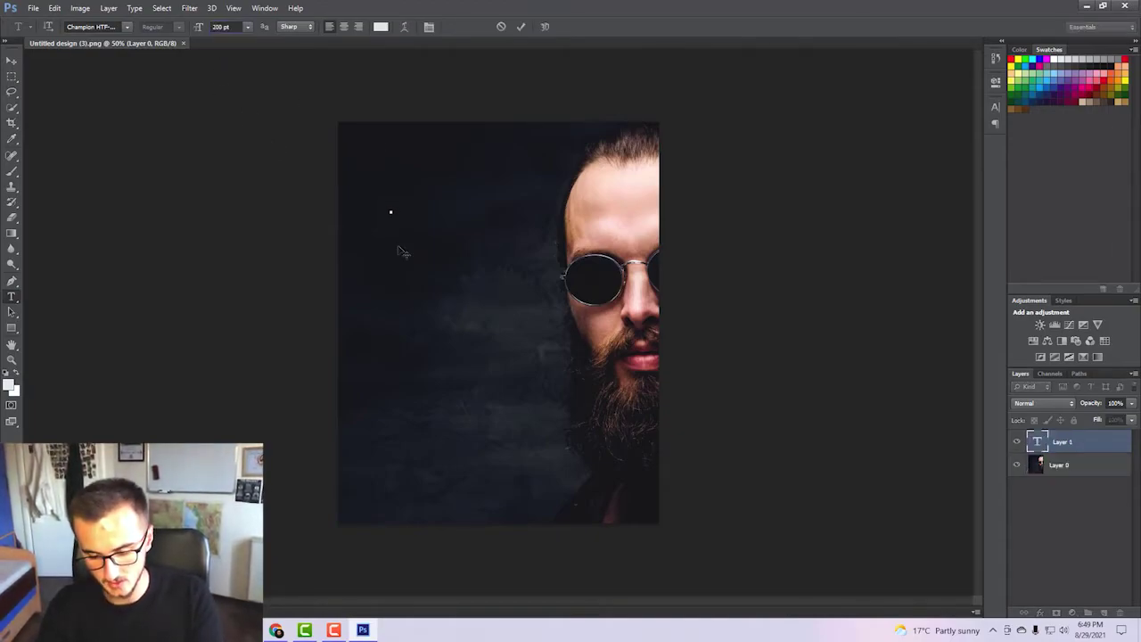
type("LEARN")
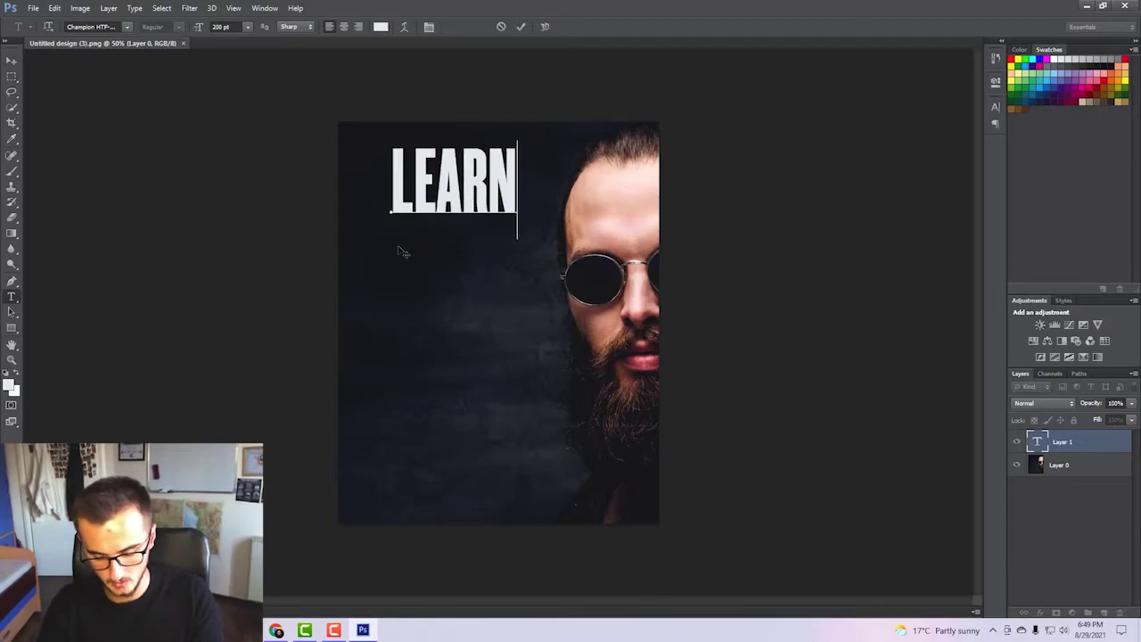
key("Return")
type("CANVA")
key("Return")
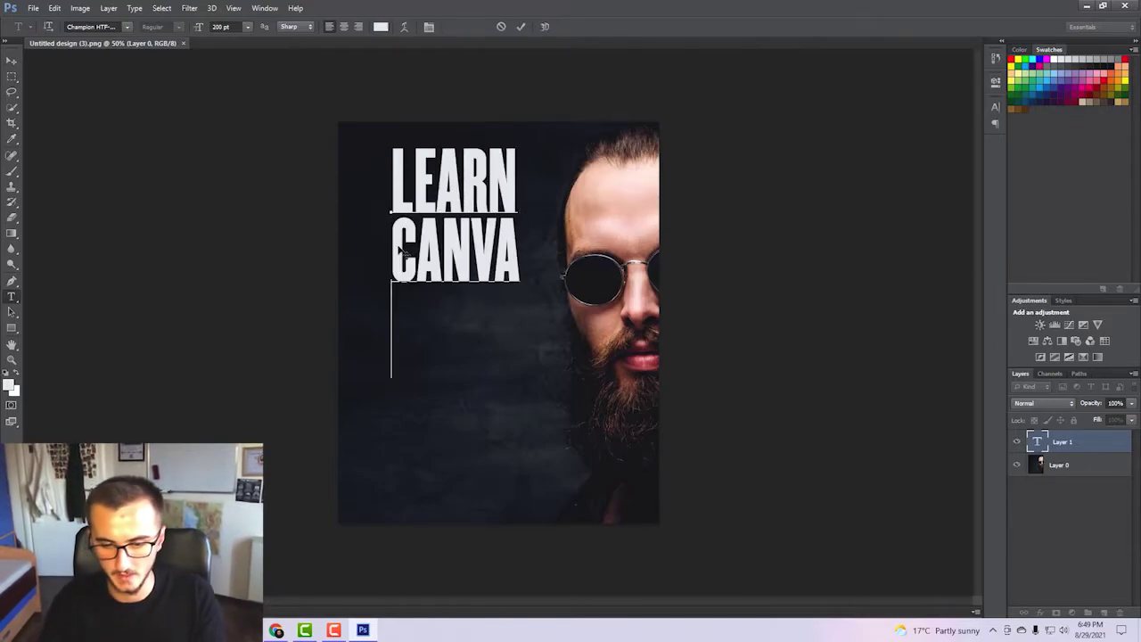
Finish typing TODAY, then centre the LEARN CANVA TODAY text vertically and nudge it left.
type("TODAY")
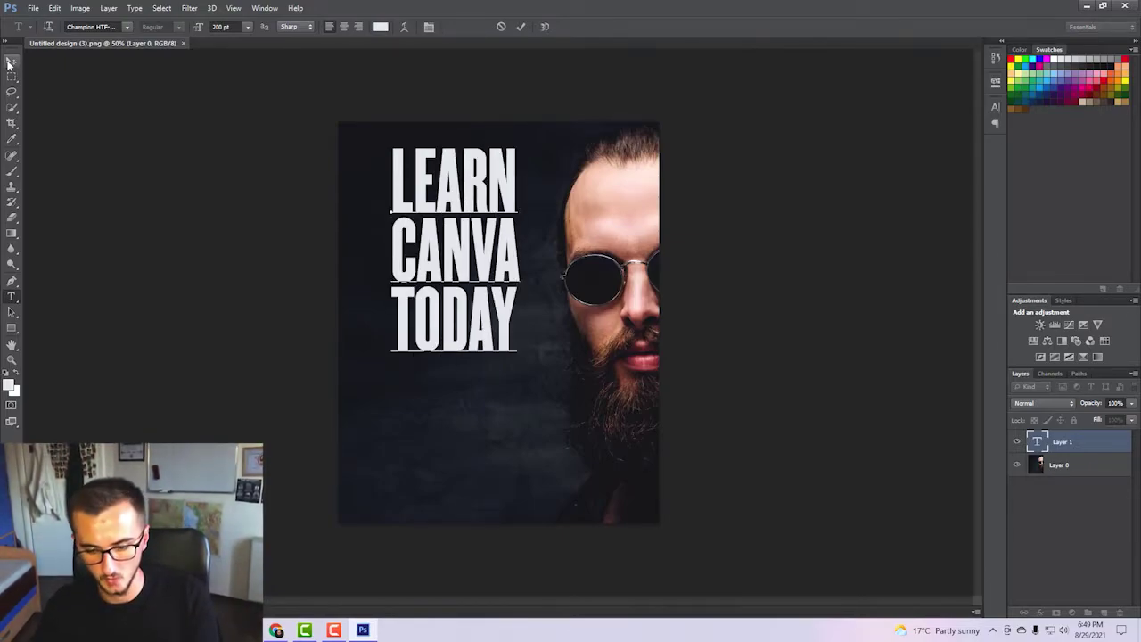
left_click(10, 62)
key("ctrl+a")
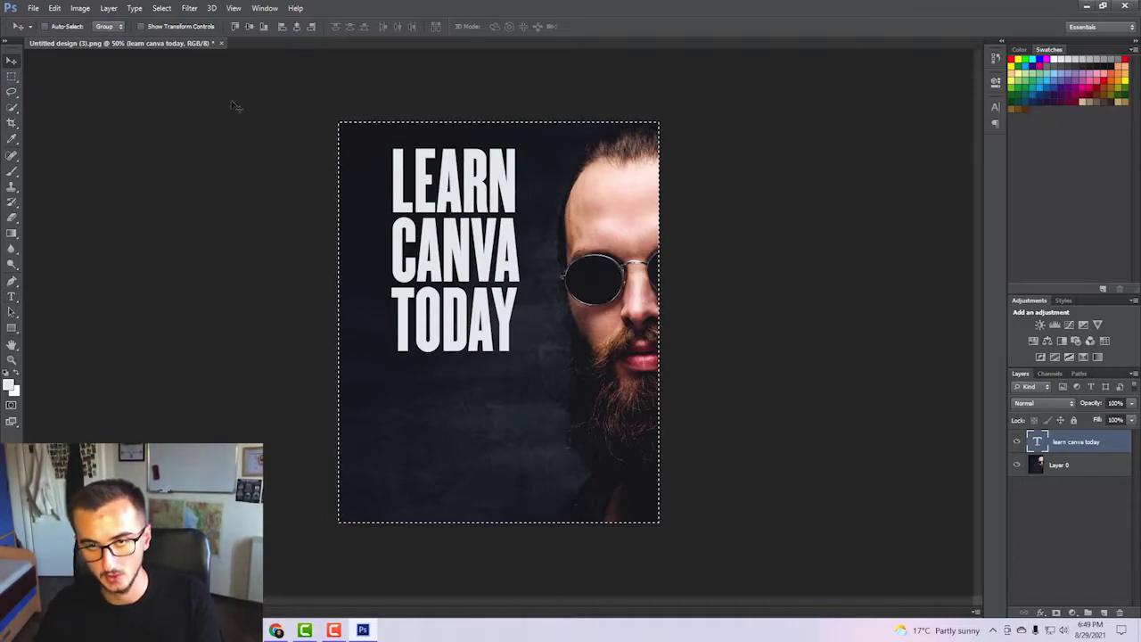
left_click(249, 27)
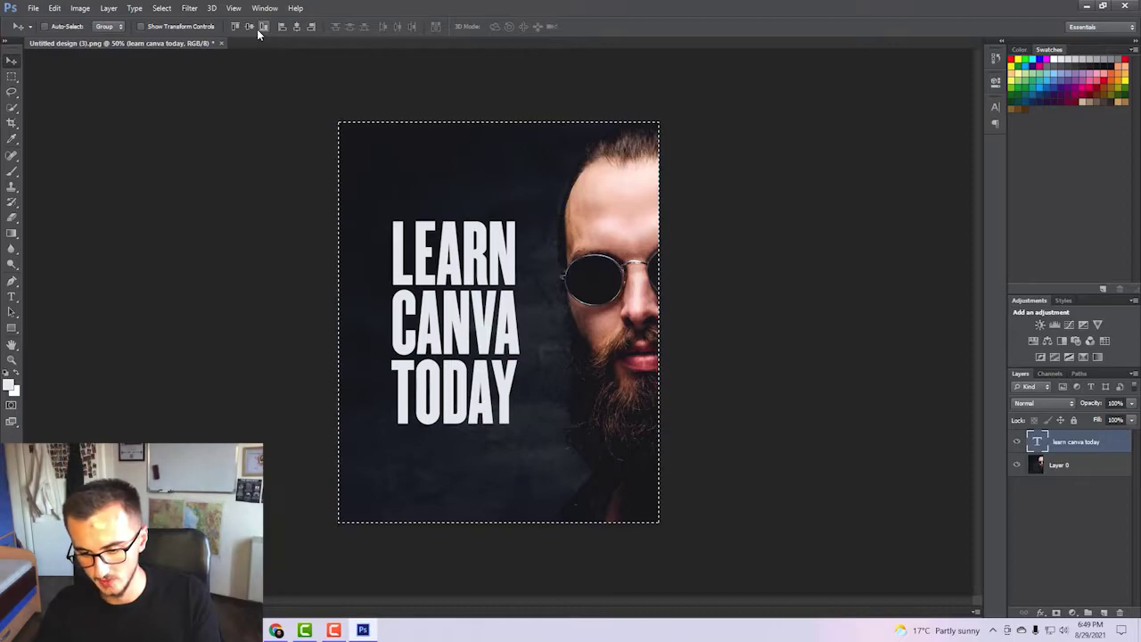
key("ctrl+d")
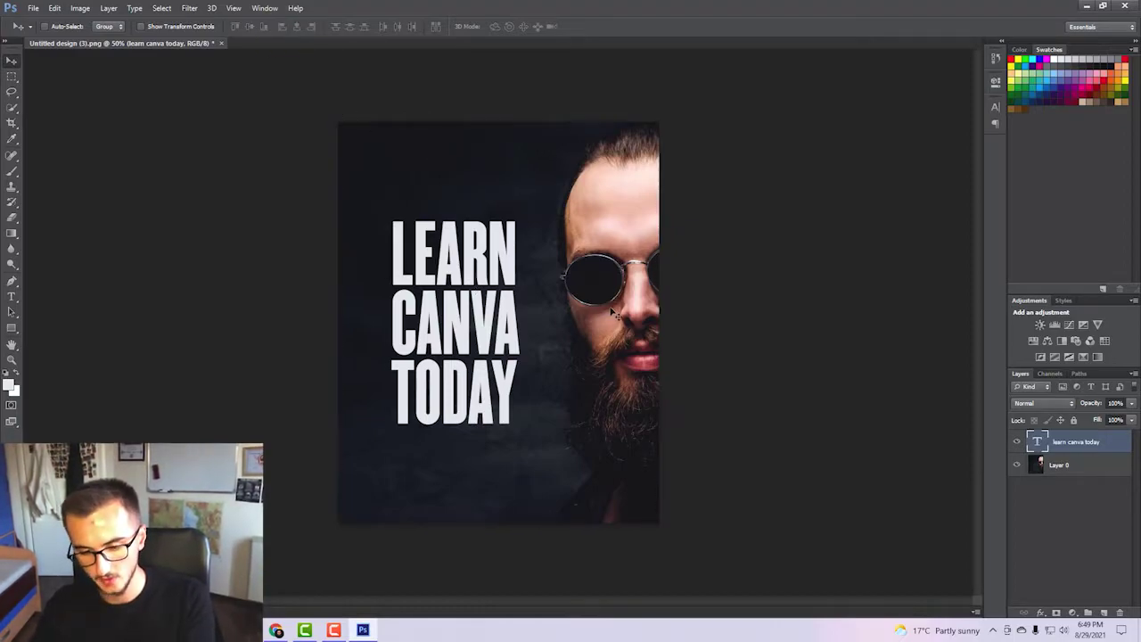
key("shift+Left")
key("shift+Left")
key("shift+Left")
key("shift+Left")
key("shift+Left")
key("shift+Left")
key("shift+Left")
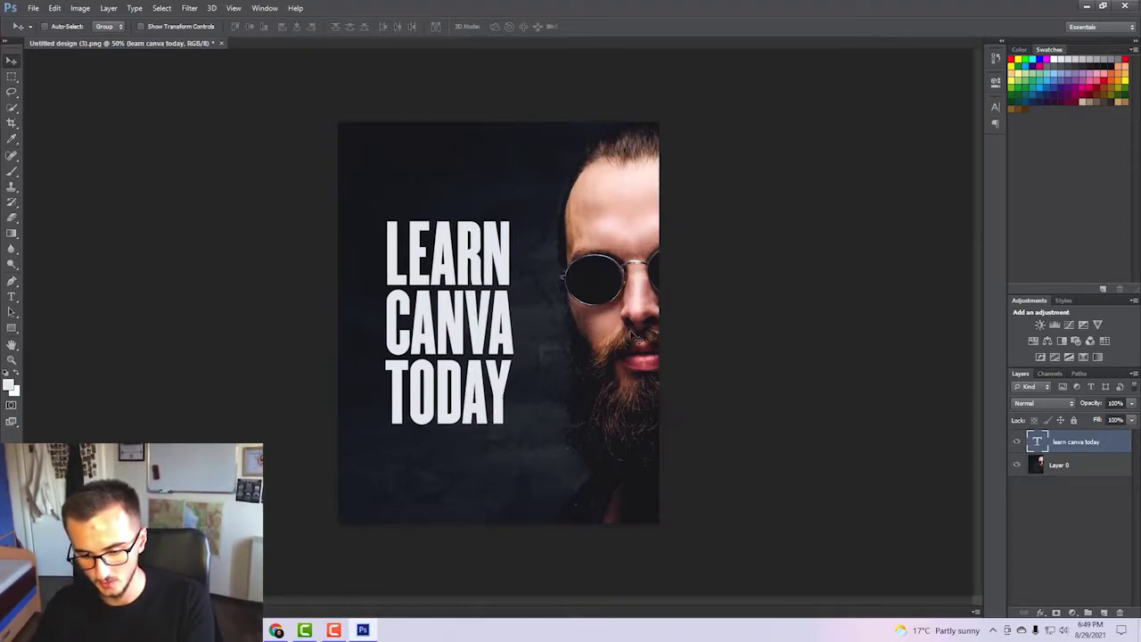
key("shift+Left")
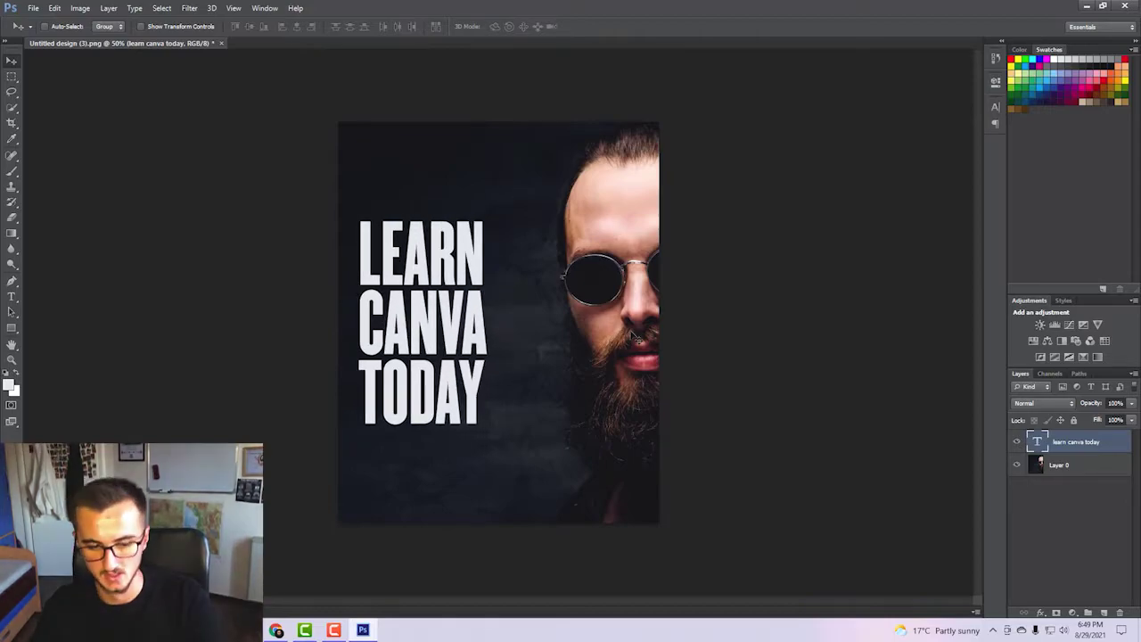
left_click(14, 298)
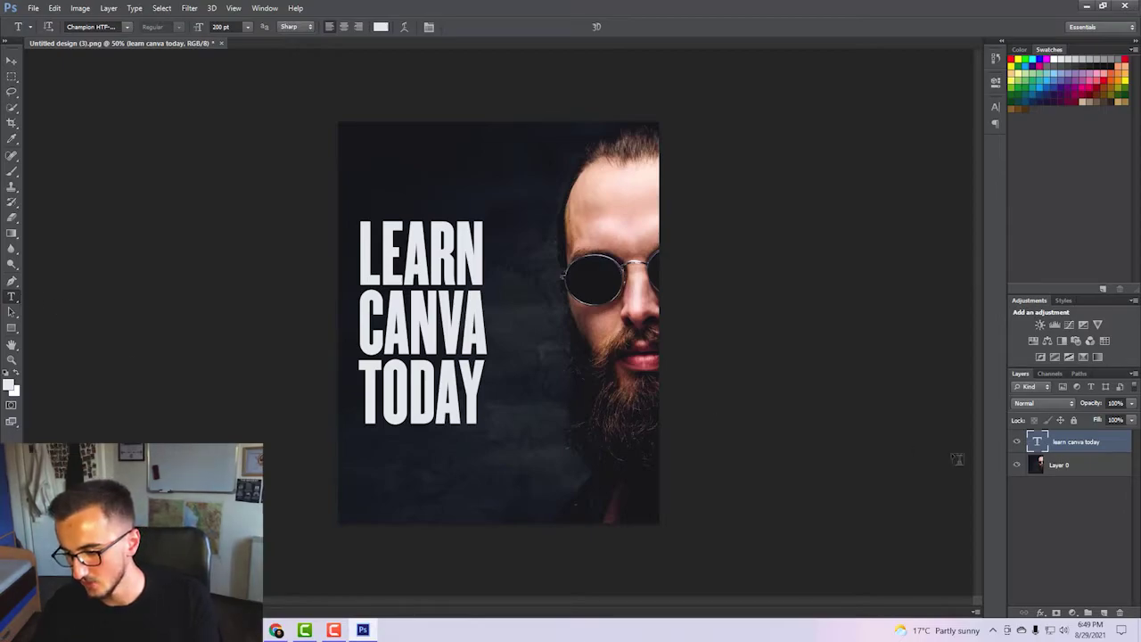
Give the LEARN CANVA TODAY text a drop shadow and purple gradient overlay, then shift it slightly right.
right_click(1069, 439)
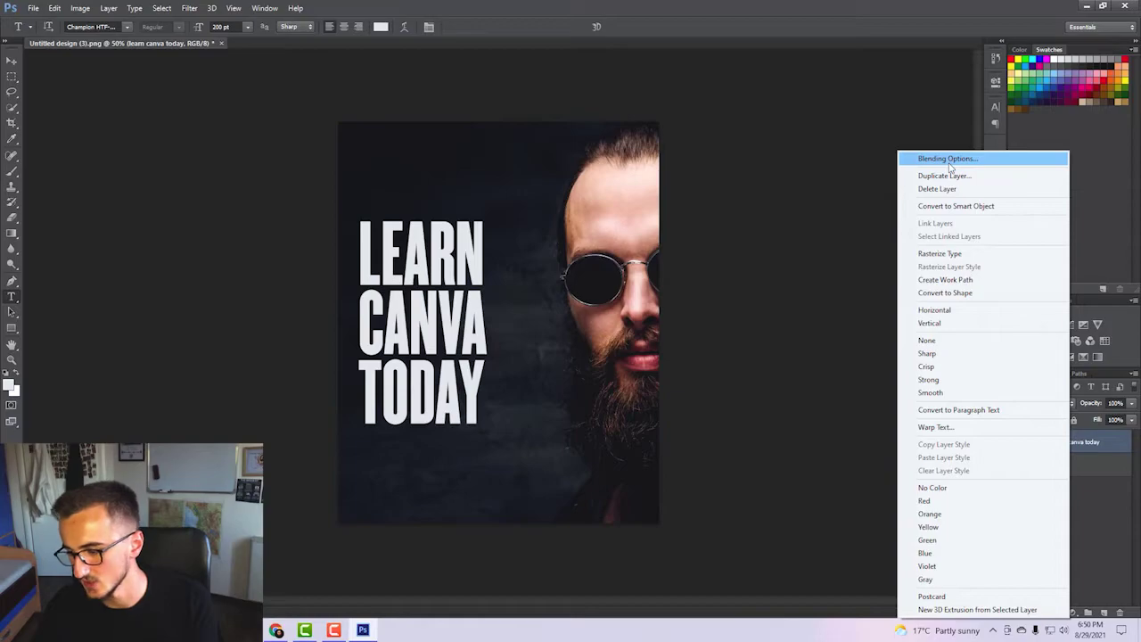
right_click(1116, 454)
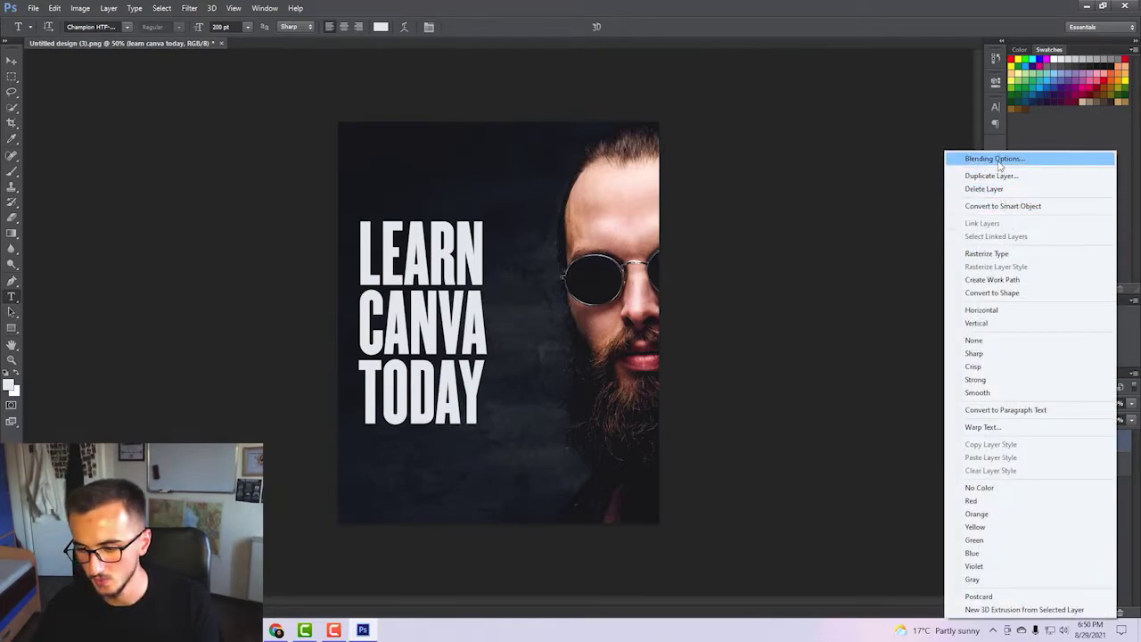
left_click(976, 158)
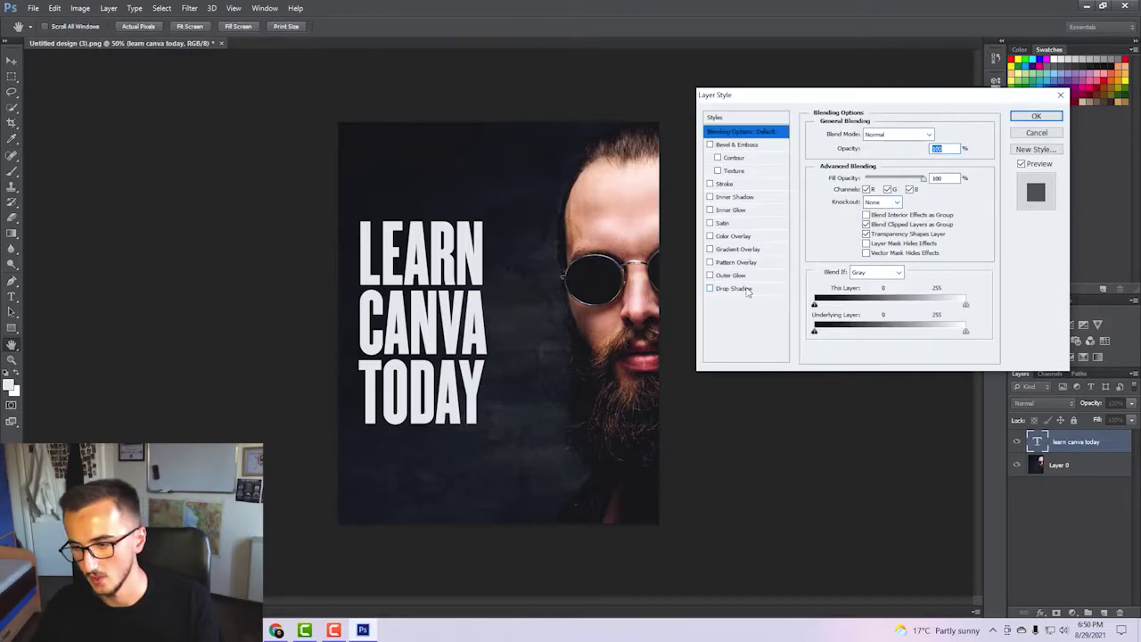
left_click(733, 288)
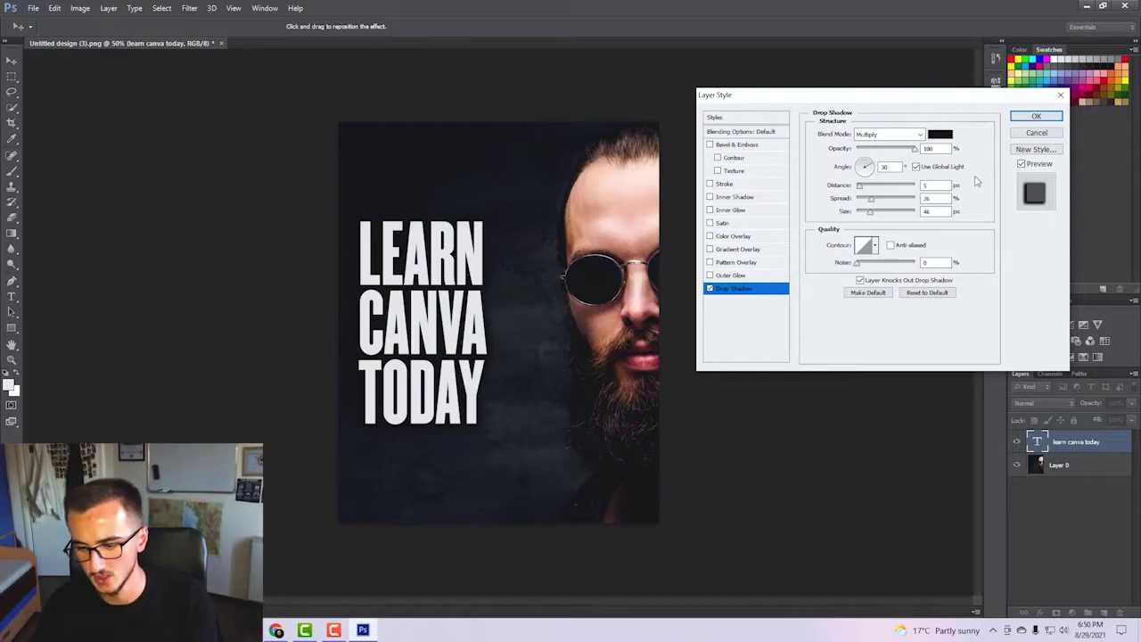
left_click(710, 250)
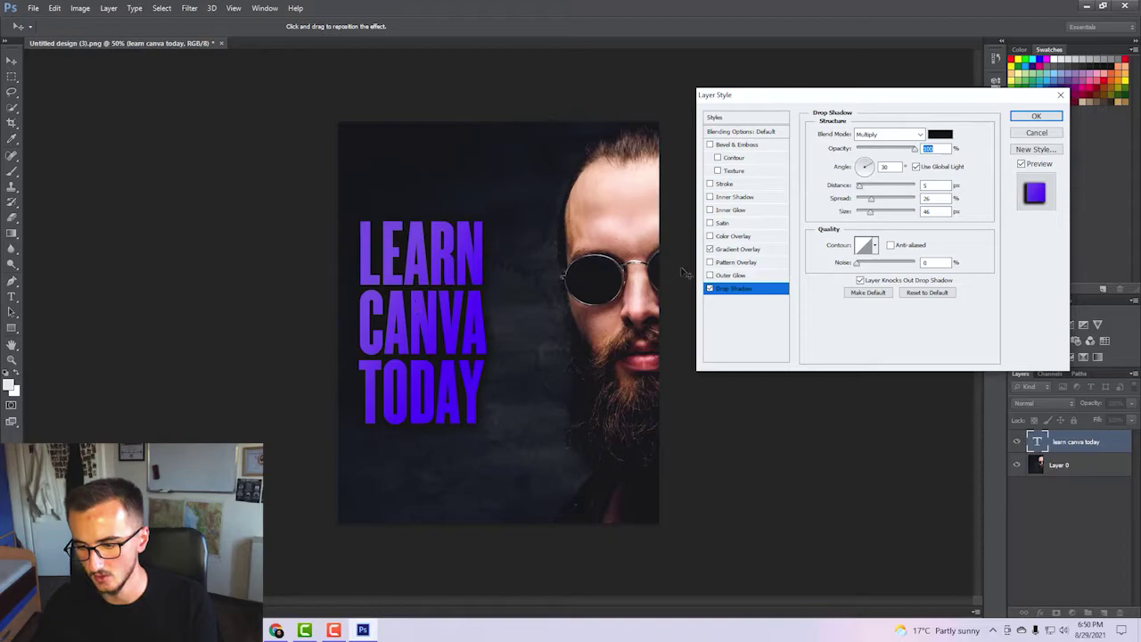
left_click(763, 252)
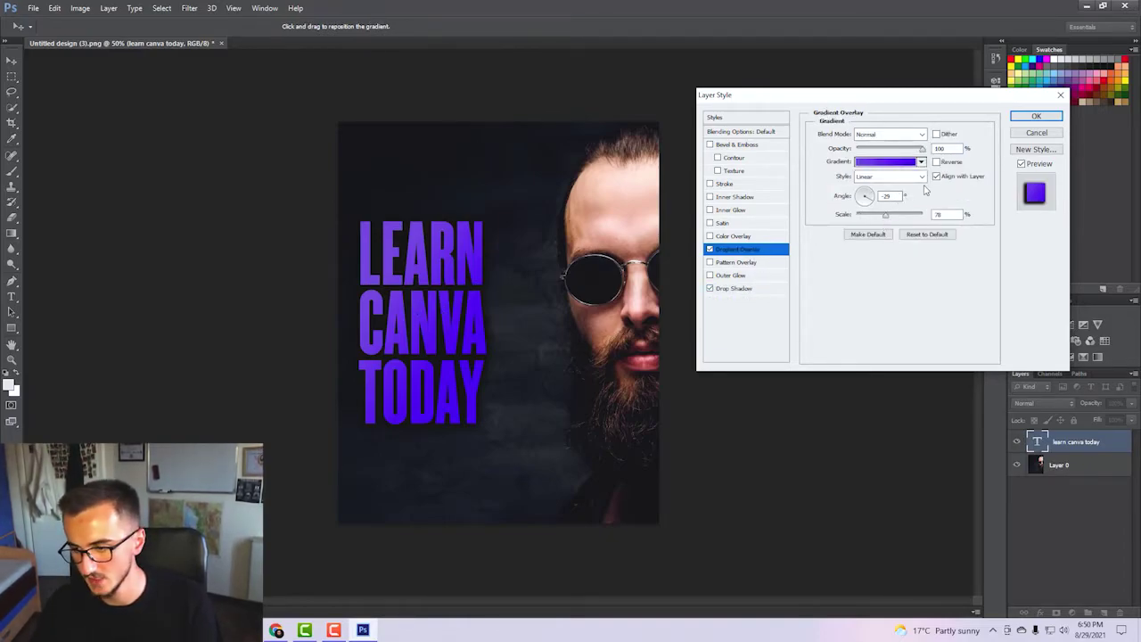
left_click(1036, 117)
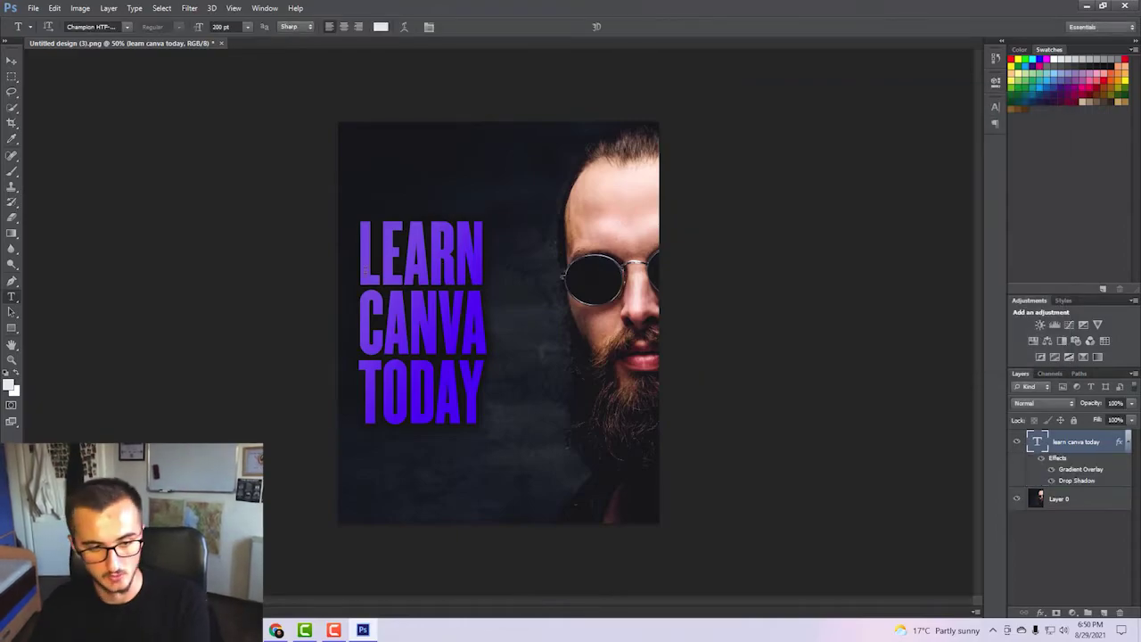
left_click(12, 60)
left_click_drag(306, 171, 310, 171)
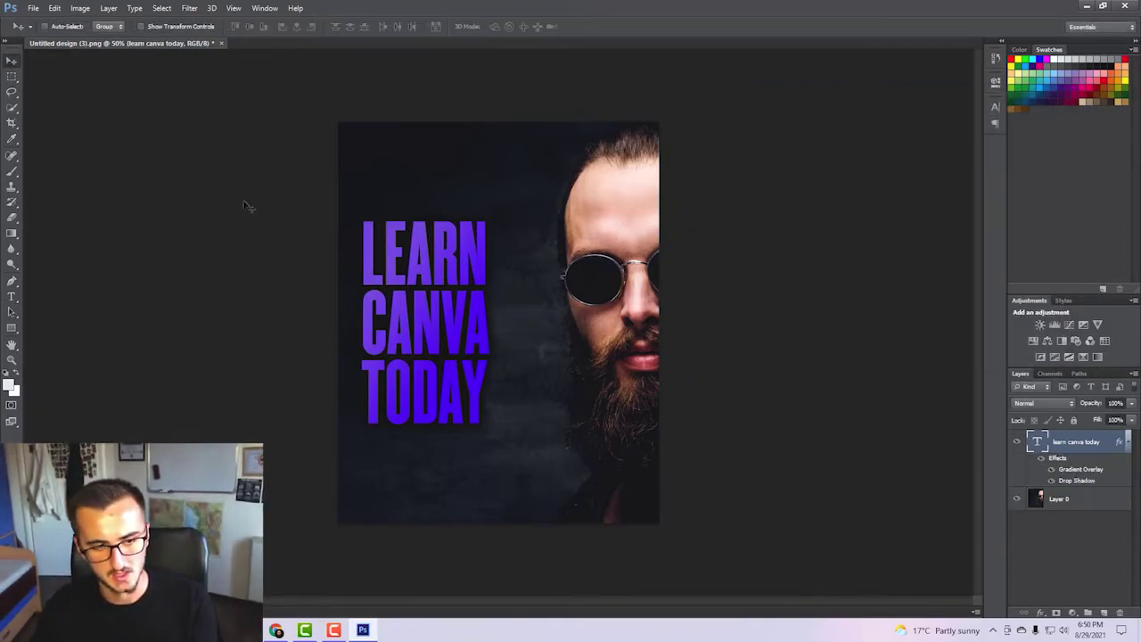
Save the cover as the JPEG copy 'Untitled design (3).jpg' and return to Canva.
left_click(33, 8)
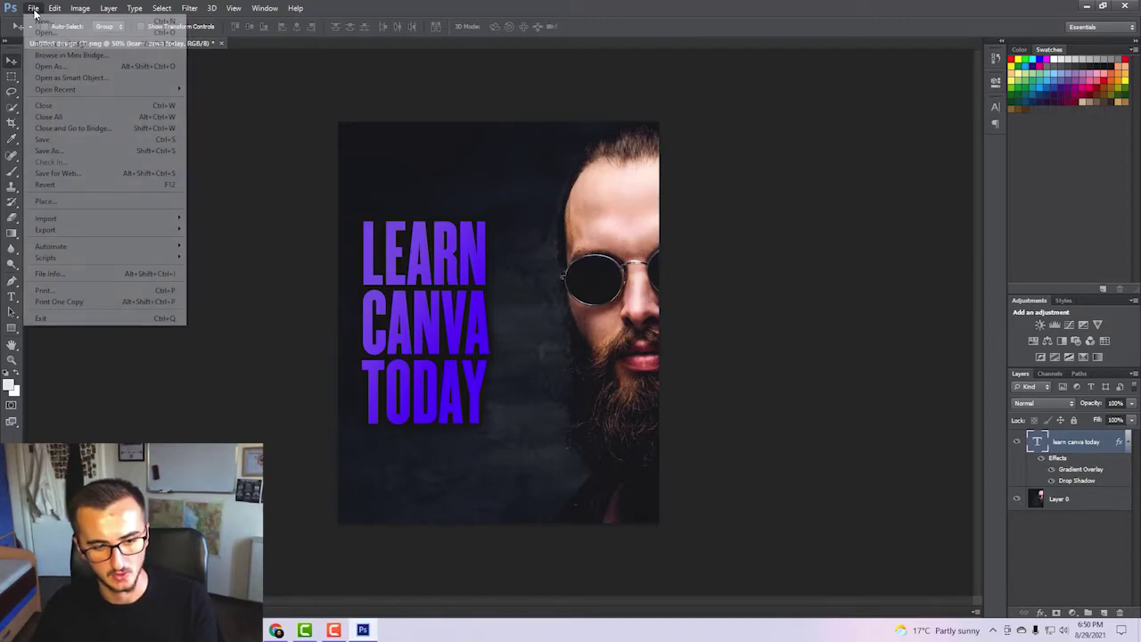
left_click(66, 152)
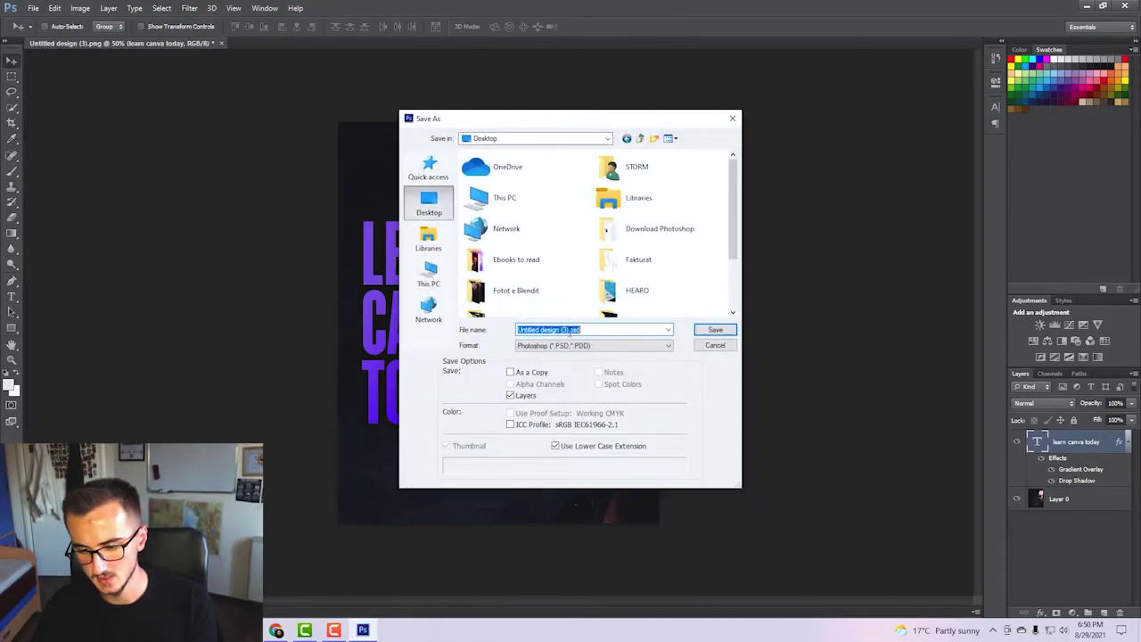
left_click(570, 345)
left_click(599, 424)
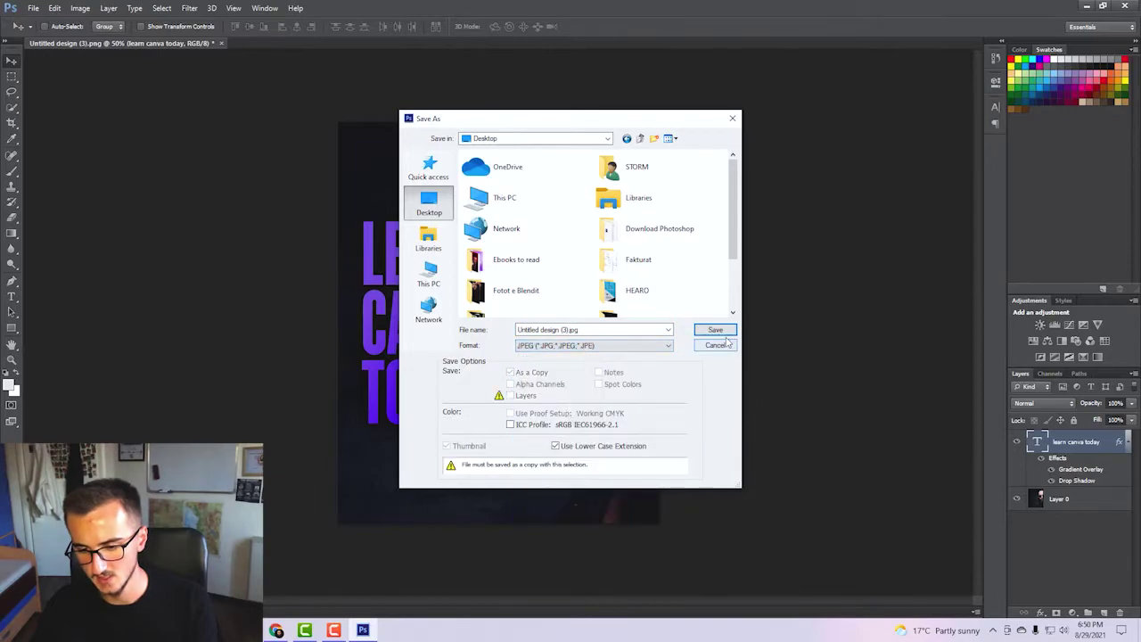
left_click(714, 329)
left_click(637, 172)
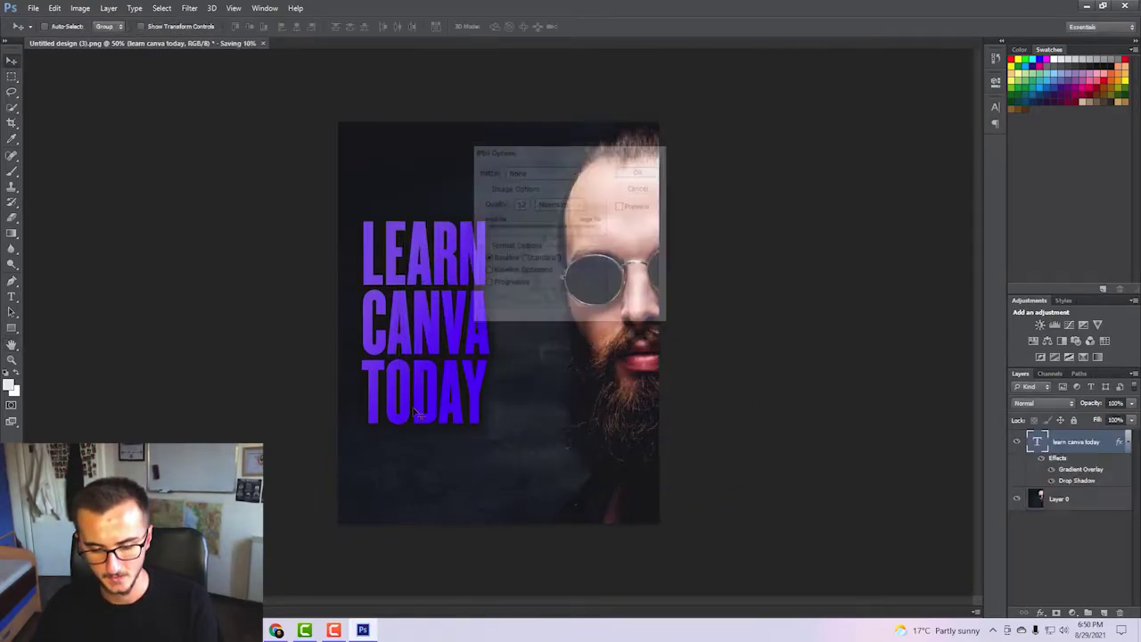
left_click(276, 630)
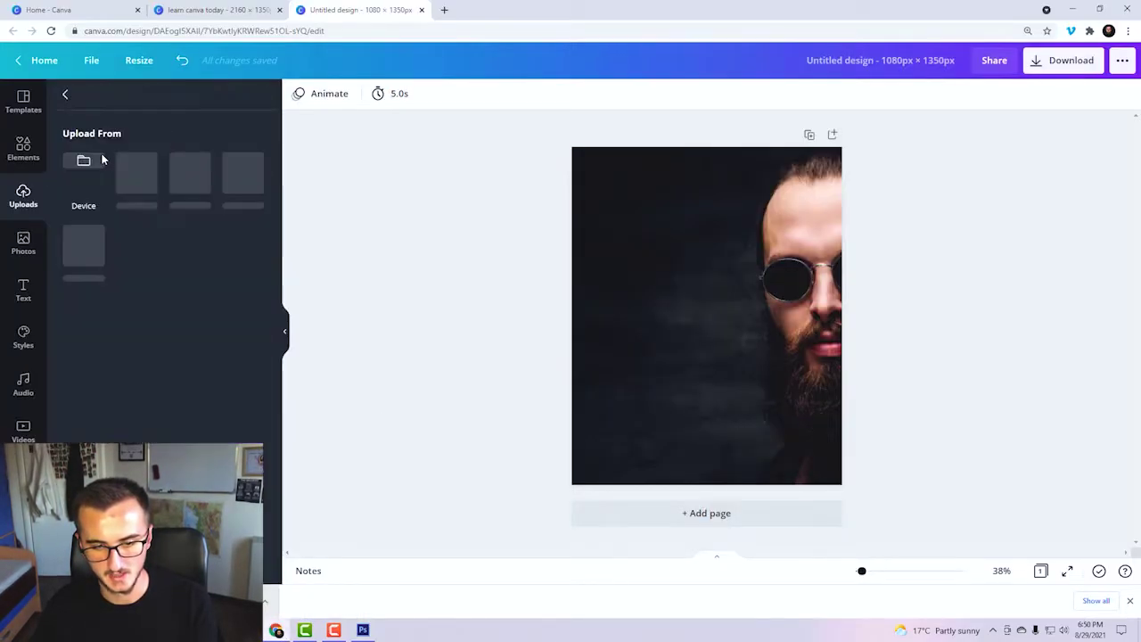
Upload the purple LEARN CANVA TODAY JPEG from the Desktop into Canva.
left_click(82, 163)
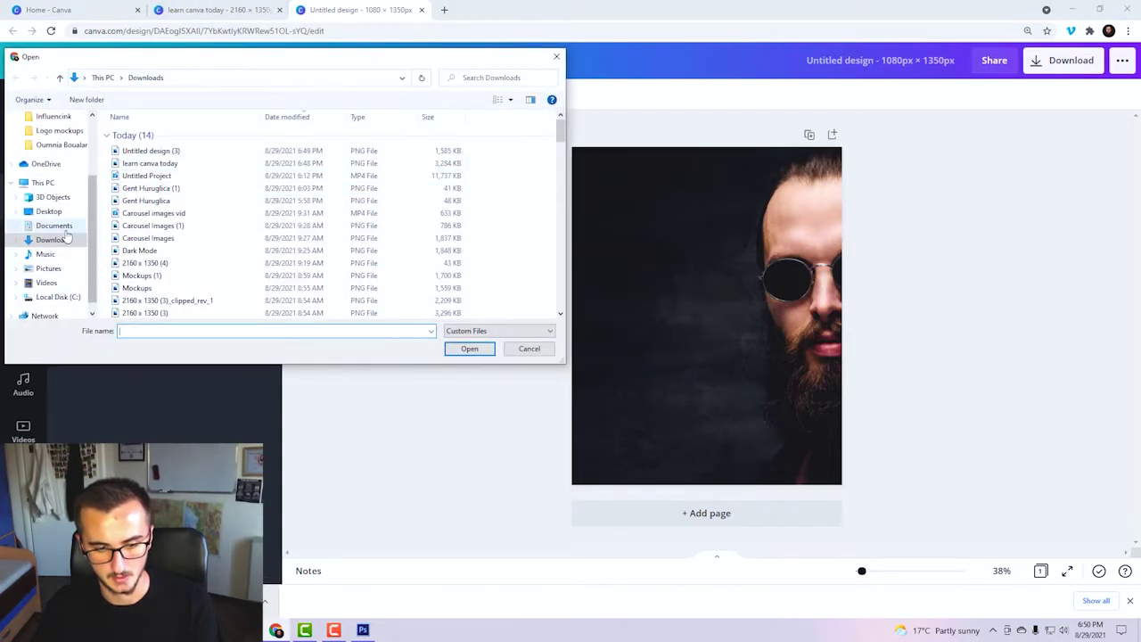
left_click(49, 212)
key("Escape")
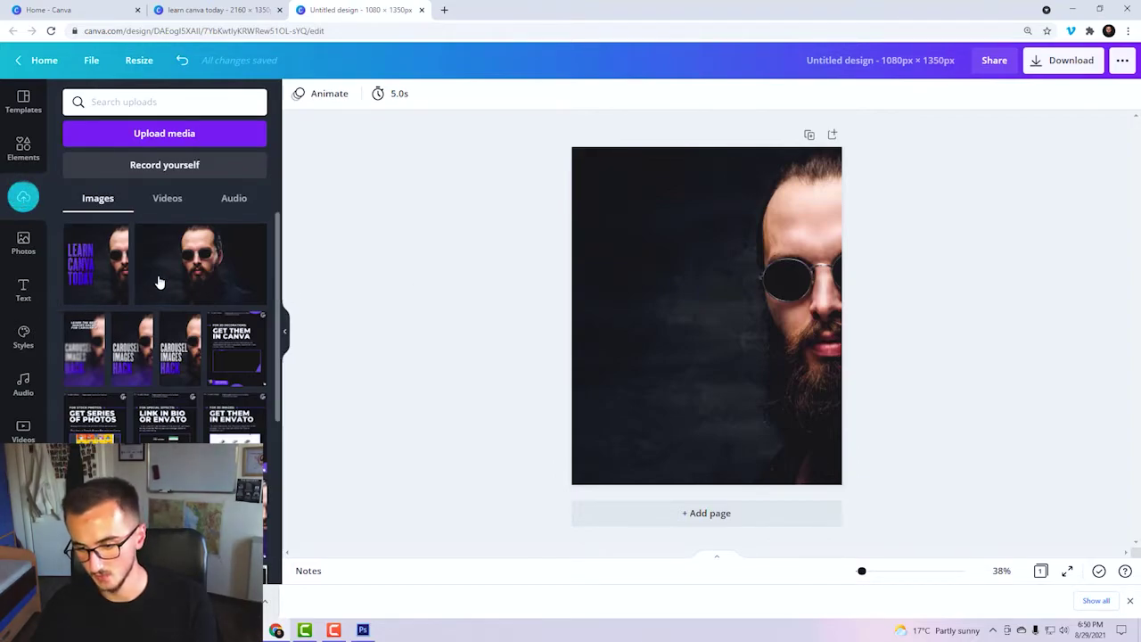
Add the uploaded purple-text image to page 1 and set it as the page background.
left_click(96, 267)
left_click_drag(680, 333, 661, 330)
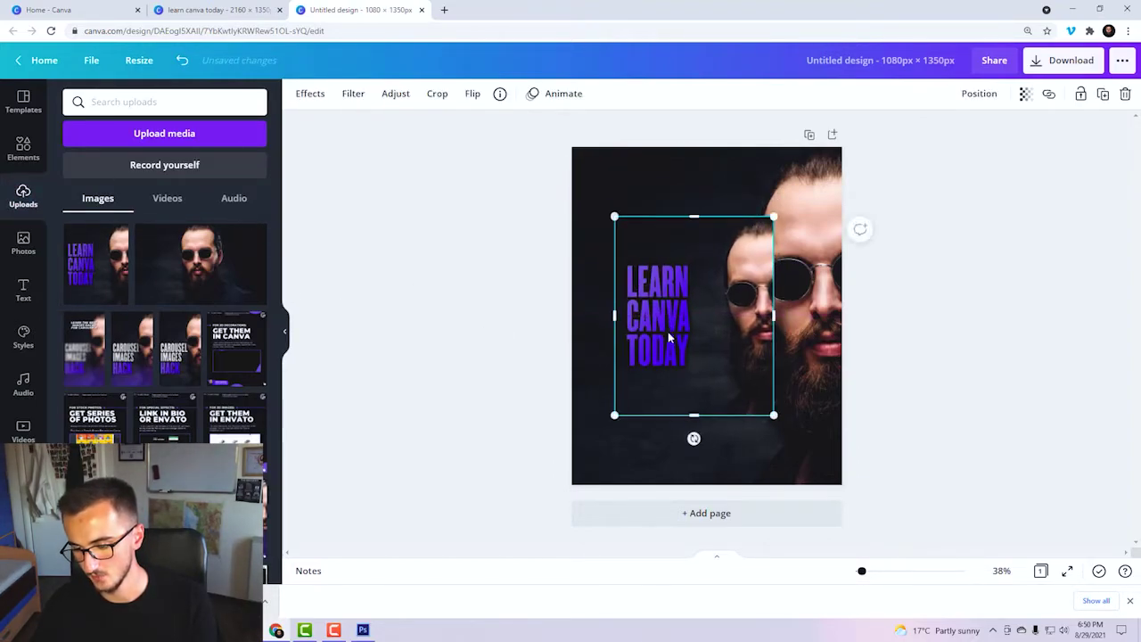
right_click(667, 332)
left_click(733, 560)
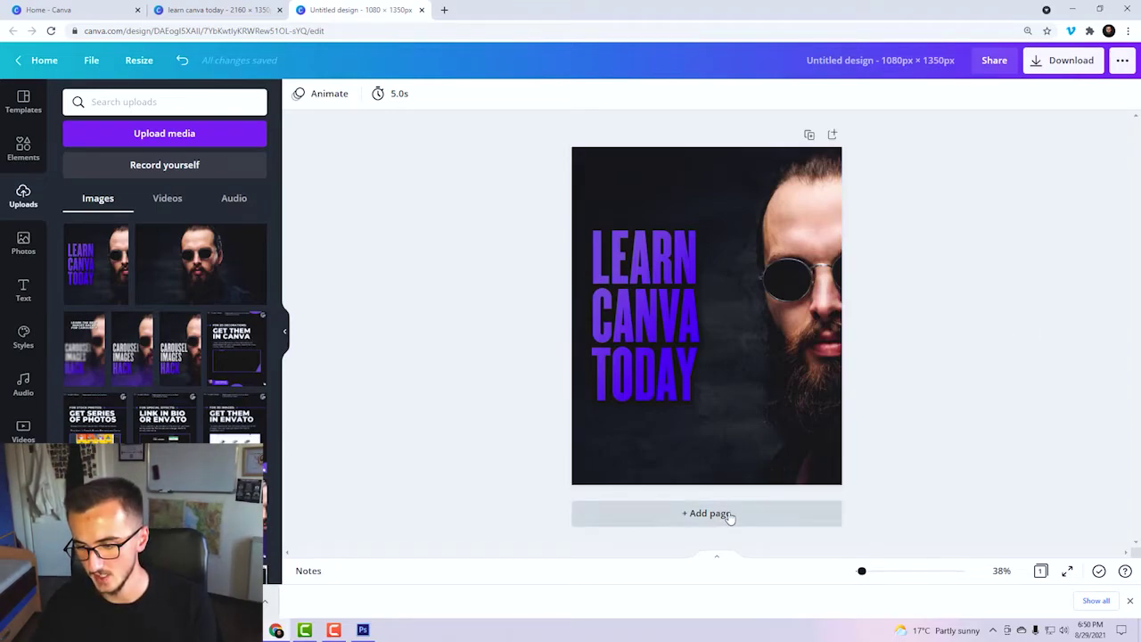
Duplicate the page and make the sunglasses photo page 2's background.
left_click(808, 136)
left_click(147, 234)
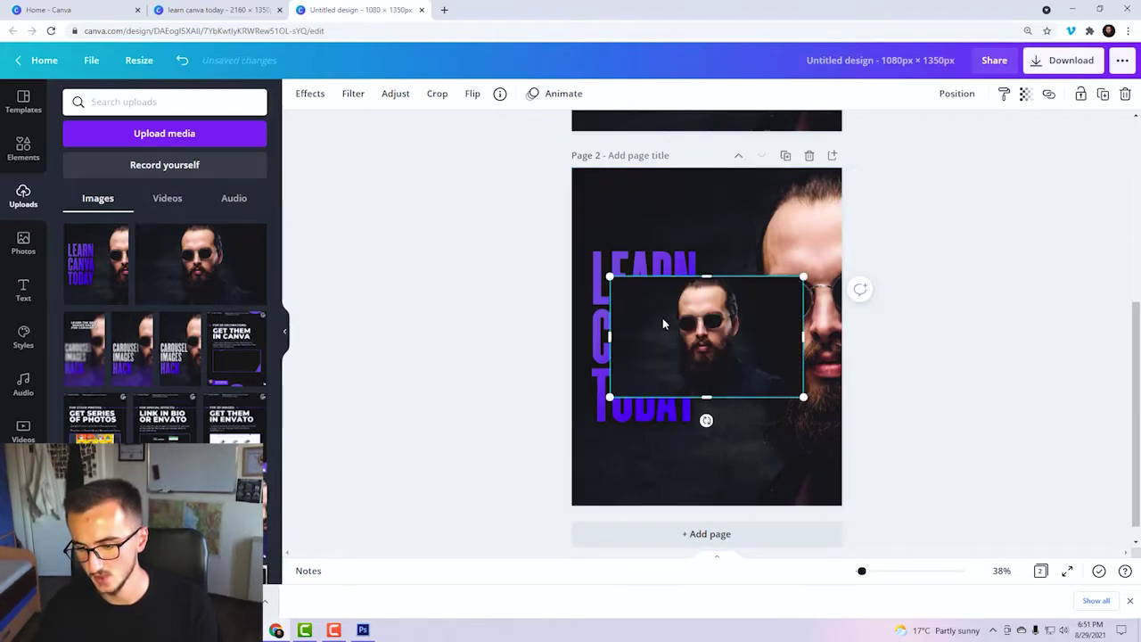
left_click_drag(662, 322, 660, 311)
right_click(686, 299)
left_click(735, 557)
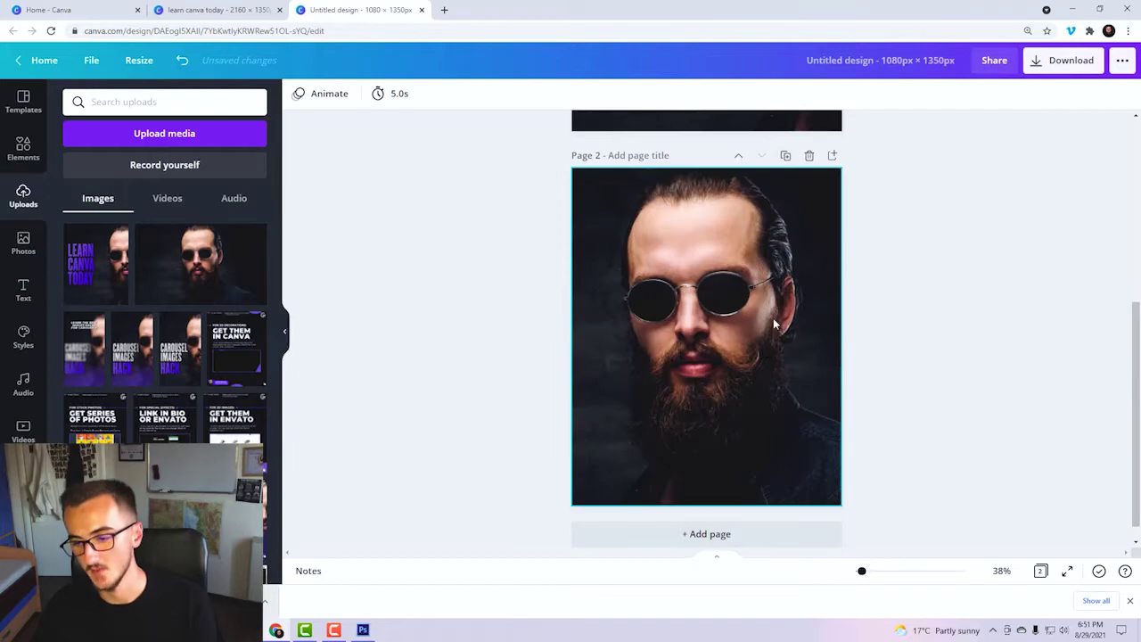
Crop page 2's background, sliding the photo left so half the face shows.
double_click(772, 317)
left_click_drag(772, 317, 394, 322)
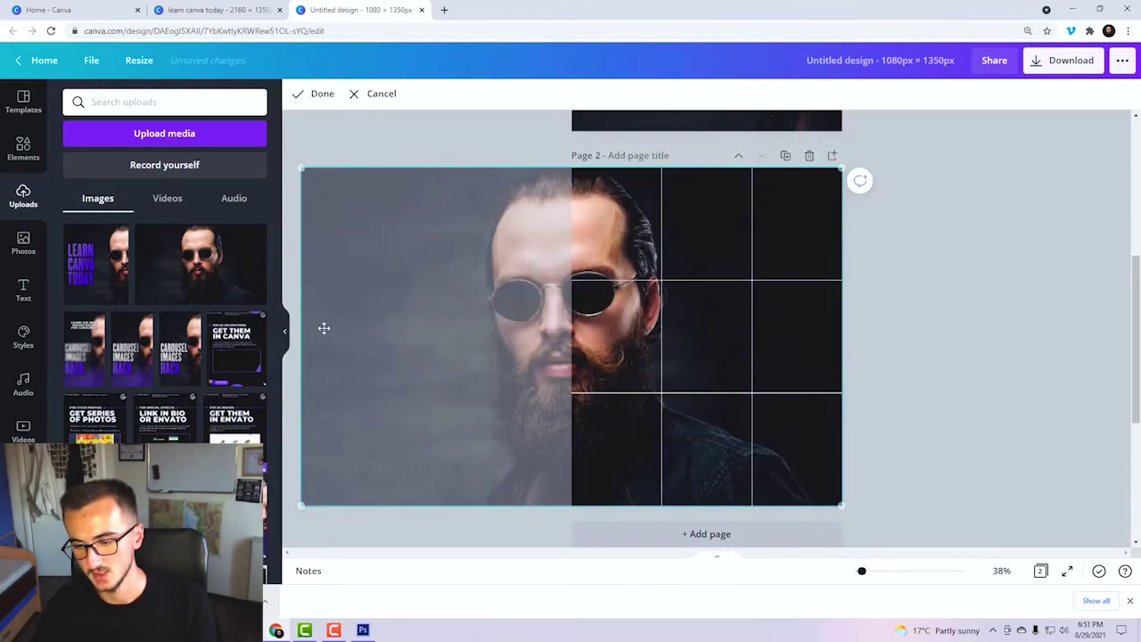
left_click(937, 402)
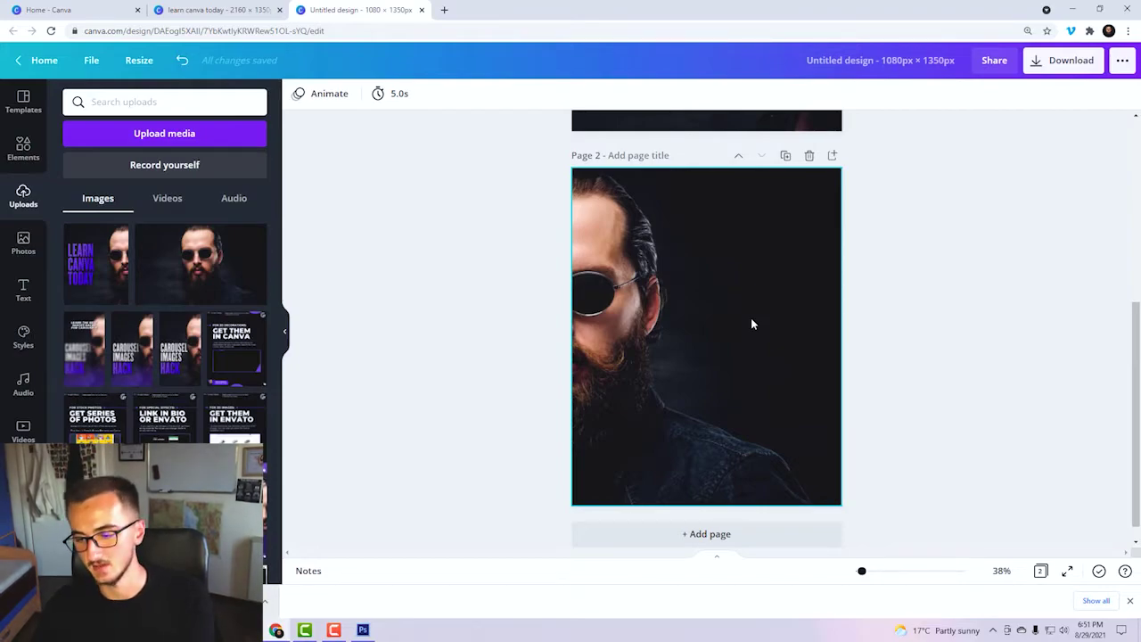
Add a 45.5 subheading on page 2 reading 'Here's how to learn canva in one day'.
left_click(23, 289)
left_click(122, 202)
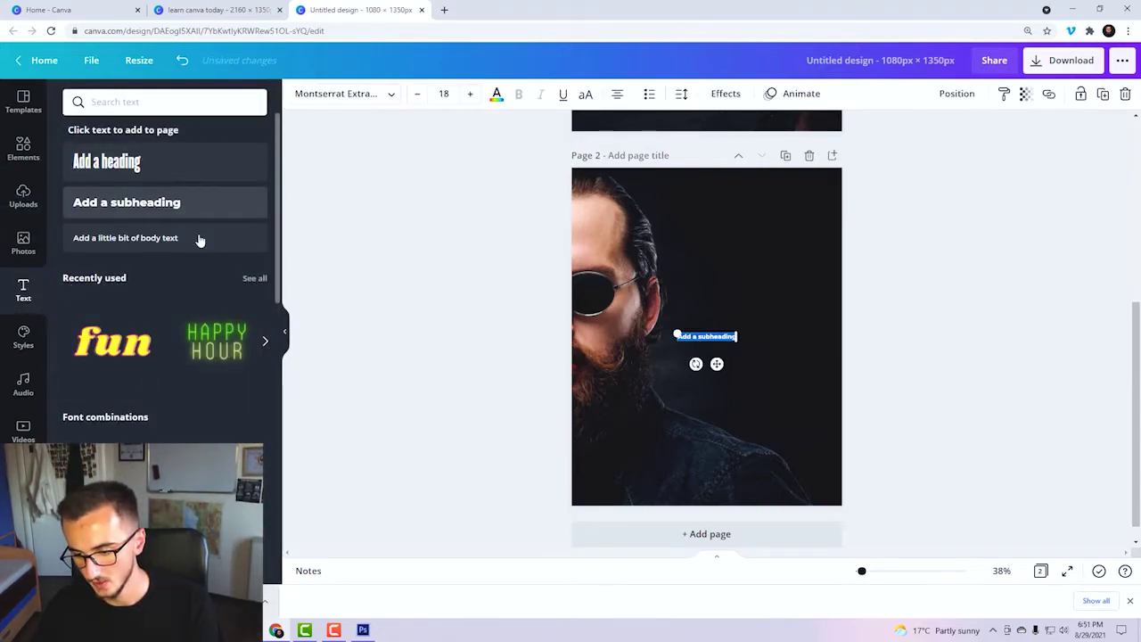
left_click_drag(739, 342, 833, 361)
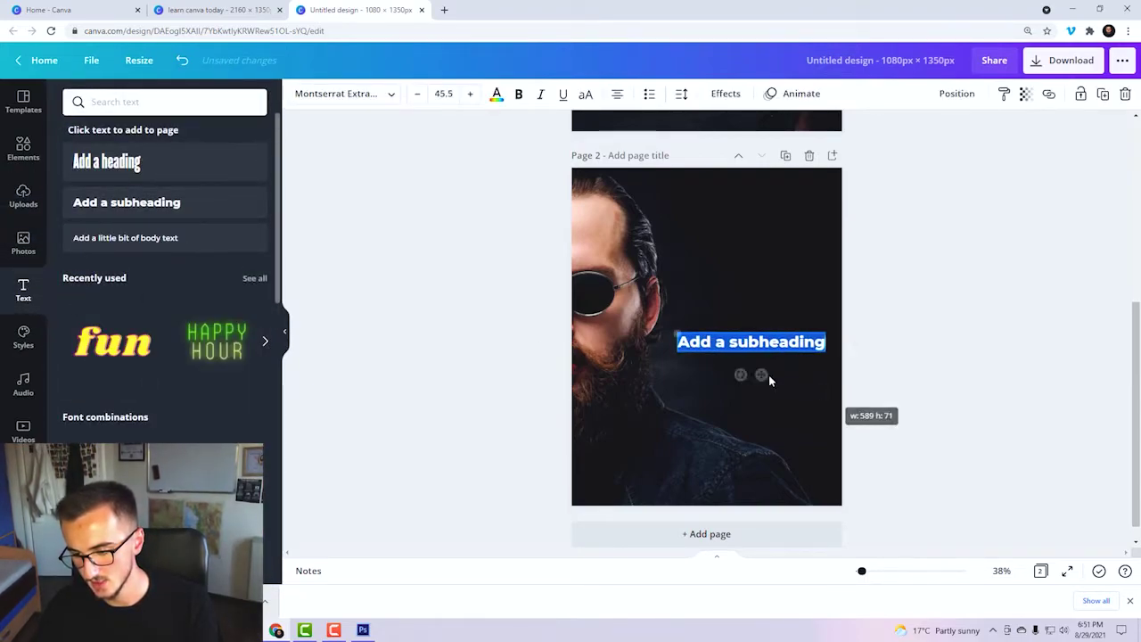
left_click_drag(759, 372, 759, 339)
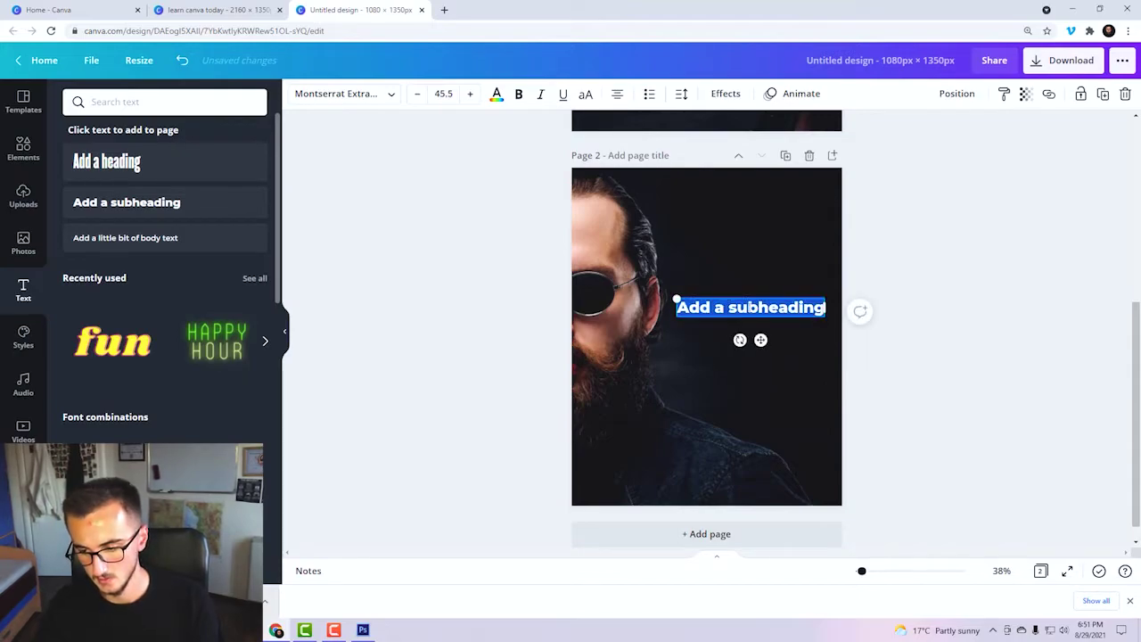
type("Here's")
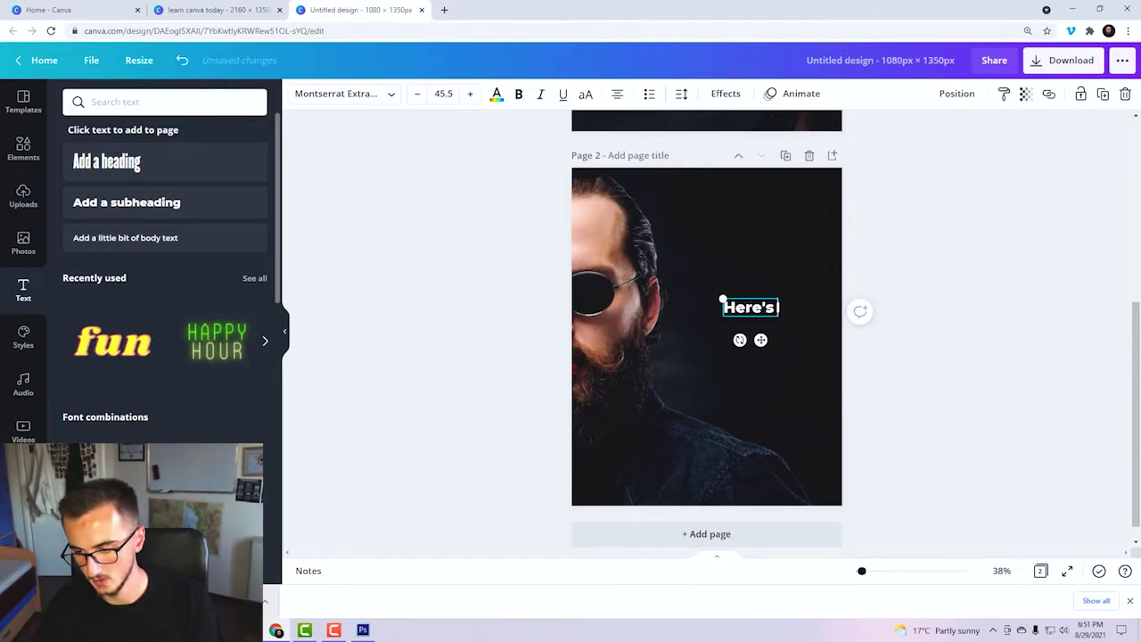
type(" how to learn")
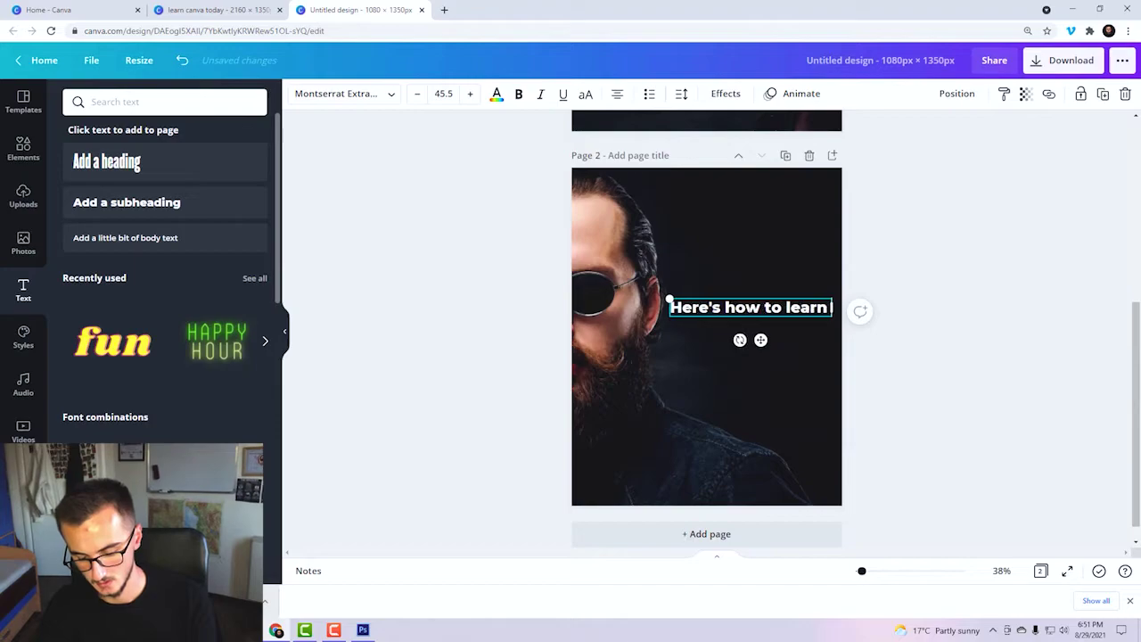
type(" canva in one")
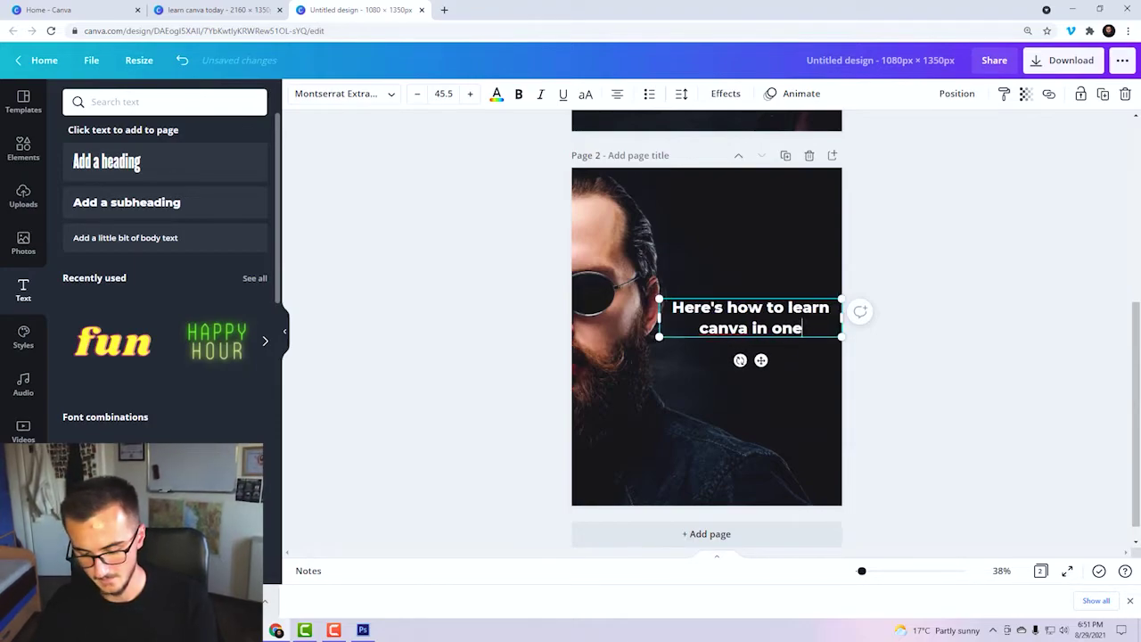
type(" day")
Left-align the caption, scale it down to about 40.2 and position it beside the face.
left_click(952, 386)
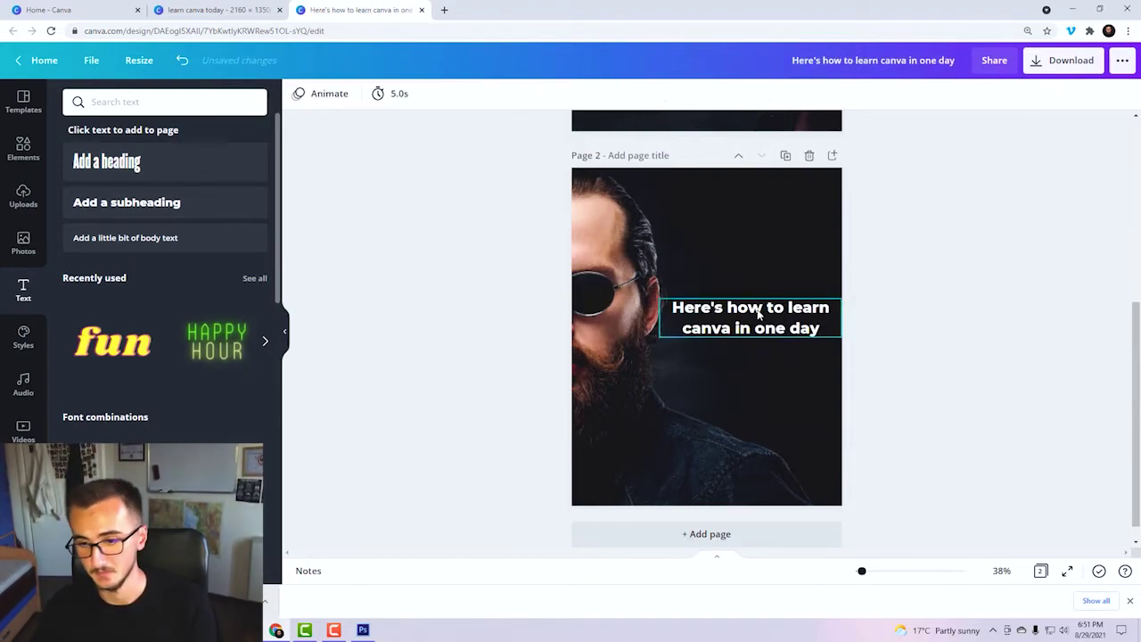
left_click(754, 310)
left_click(617, 93)
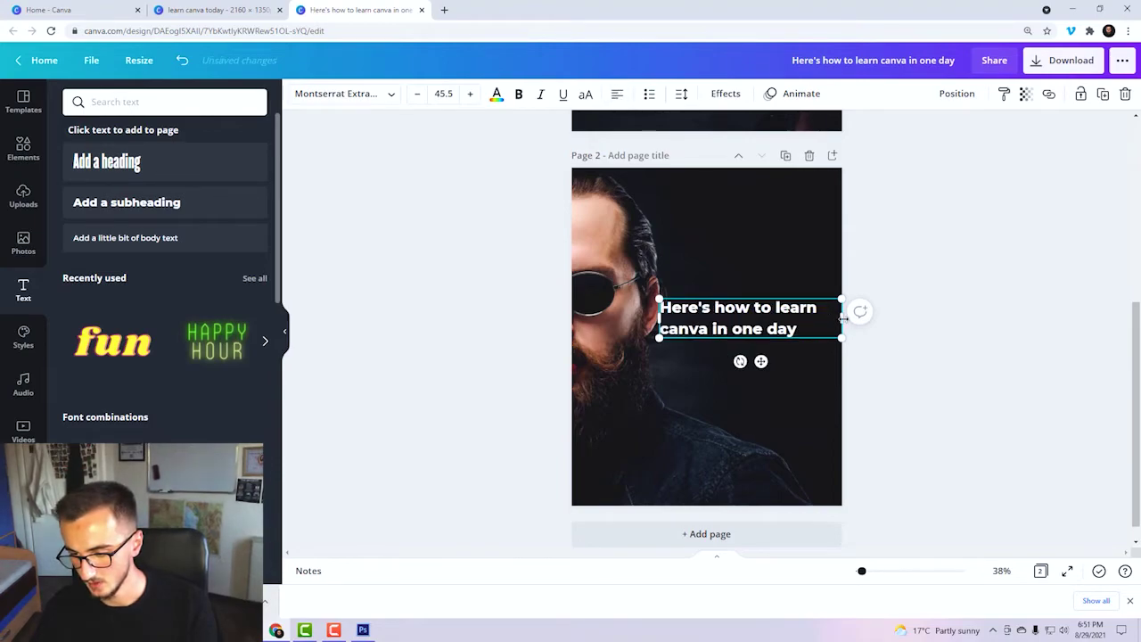
left_click_drag(841, 317, 821, 317)
left_click_drag(754, 331, 821, 336)
left_click(946, 382)
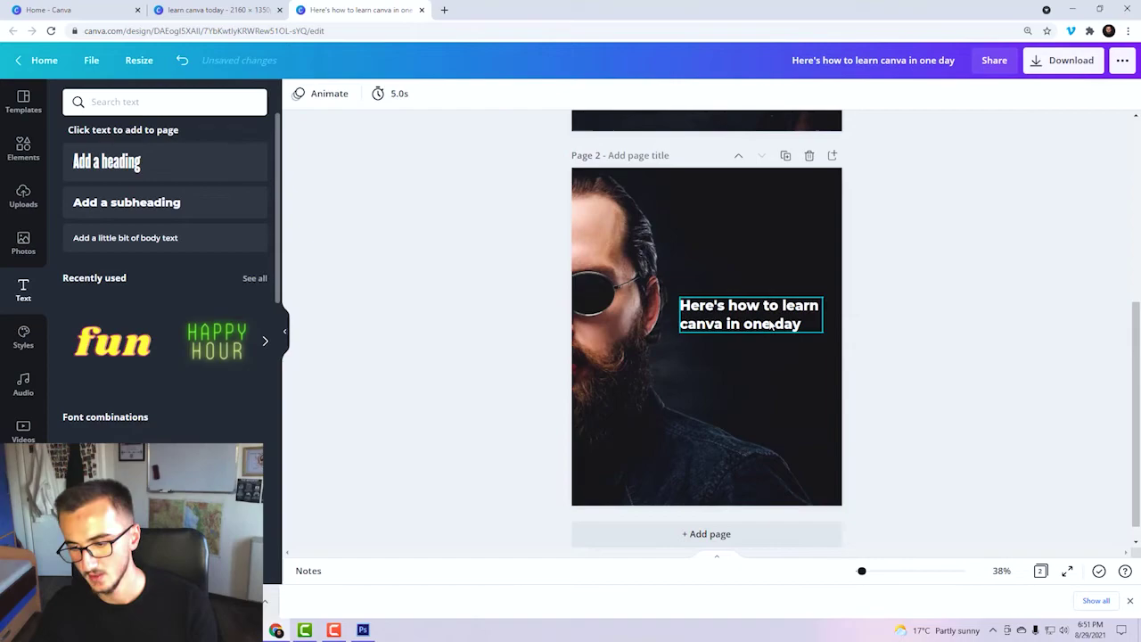
left_click_drag(754, 319, 751, 323)
left_click(946, 382)
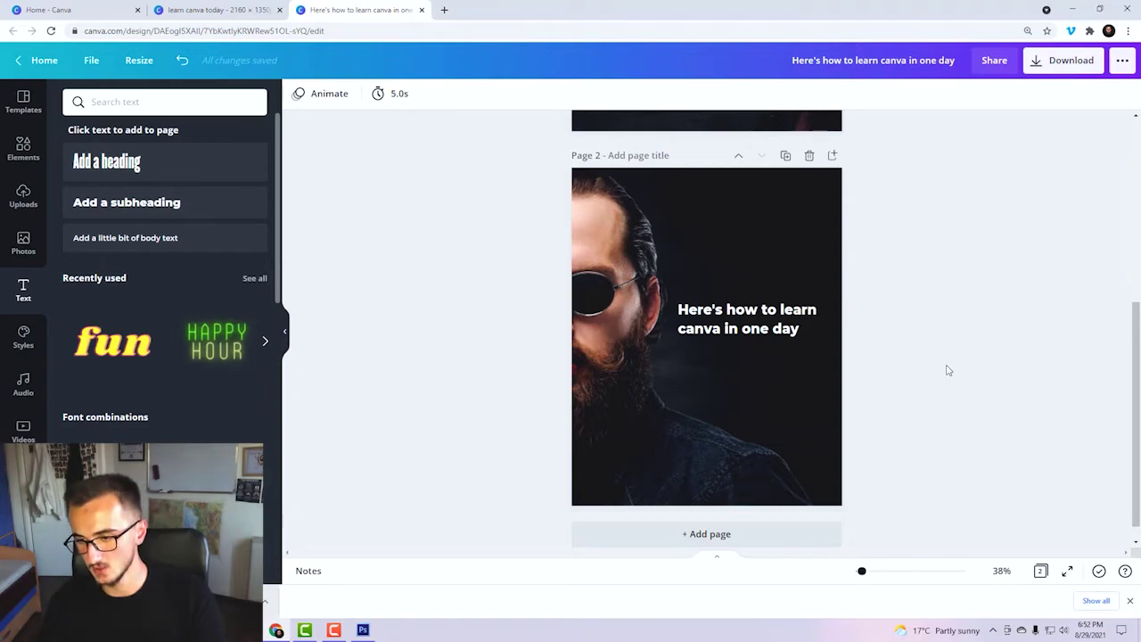
Duplicate page 2 as page 3 and delete its background photo, leaving a dark page.
left_click(785, 155)
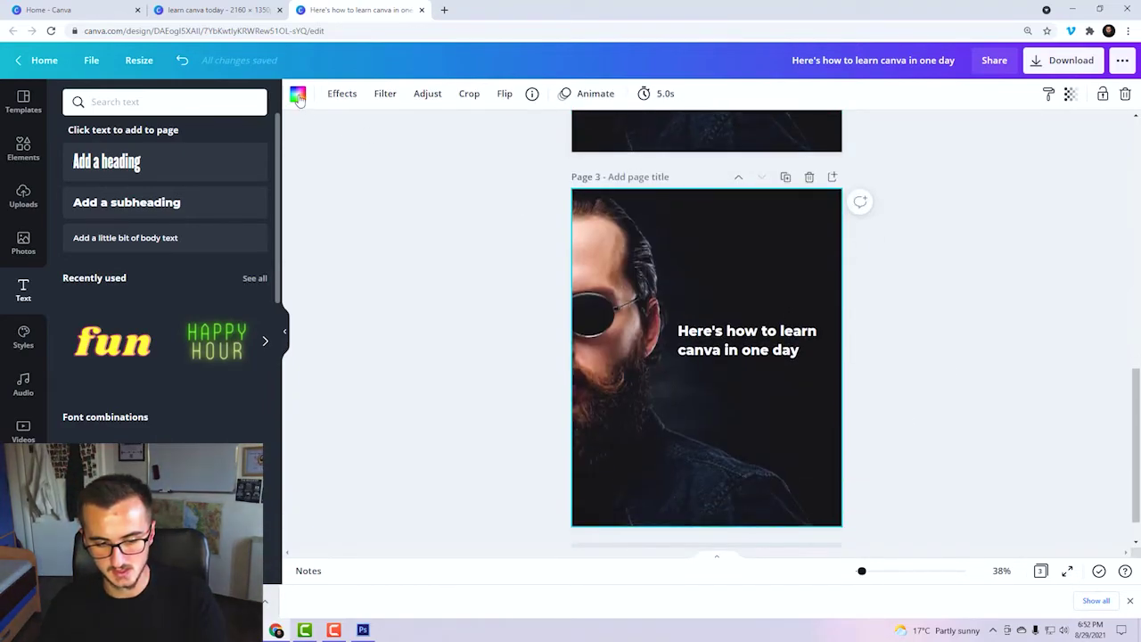
left_click(297, 95)
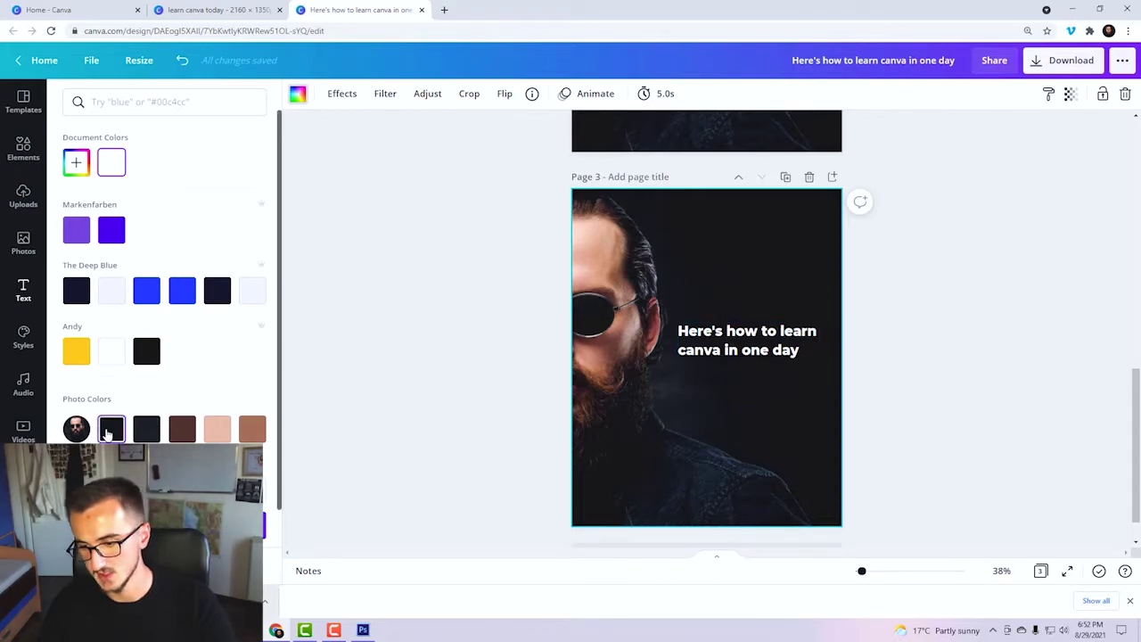
key("Delete")
left_click(922, 325)
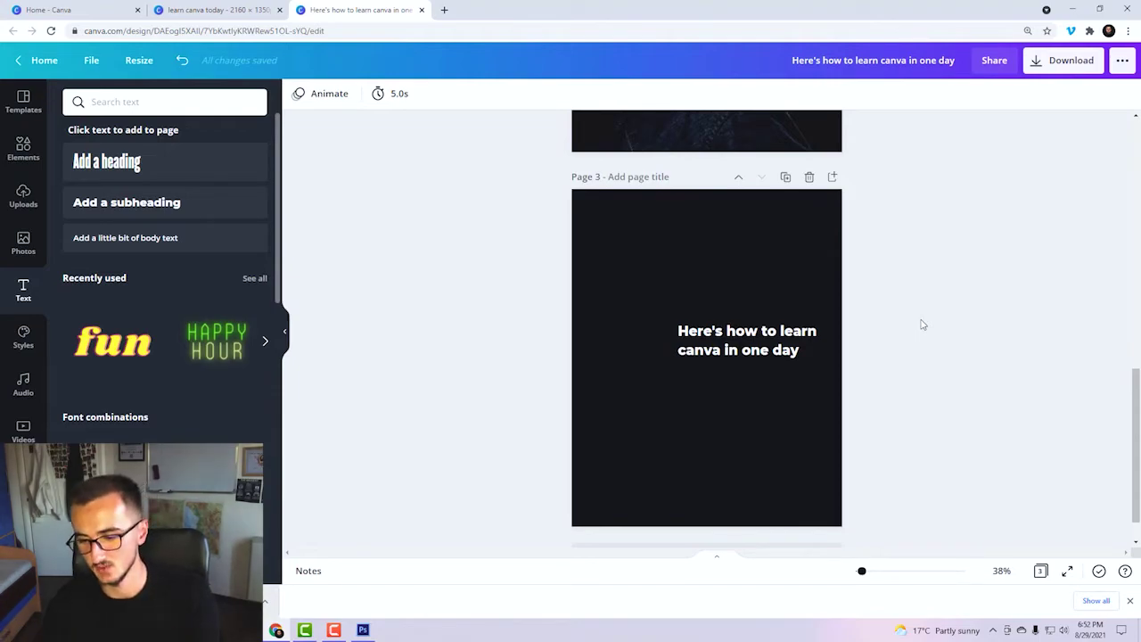
Move page 3's caption higher up and nearer the centre of the dark page.
left_click(753, 336)
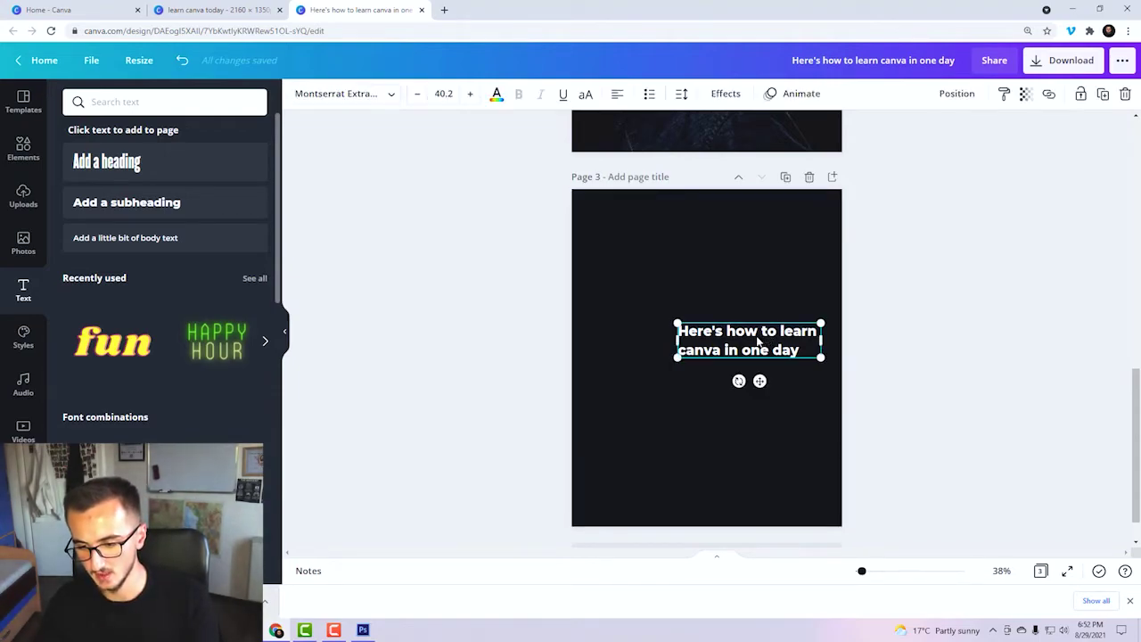
left_click_drag(753, 336, 670, 352)
left_click(680, 300)
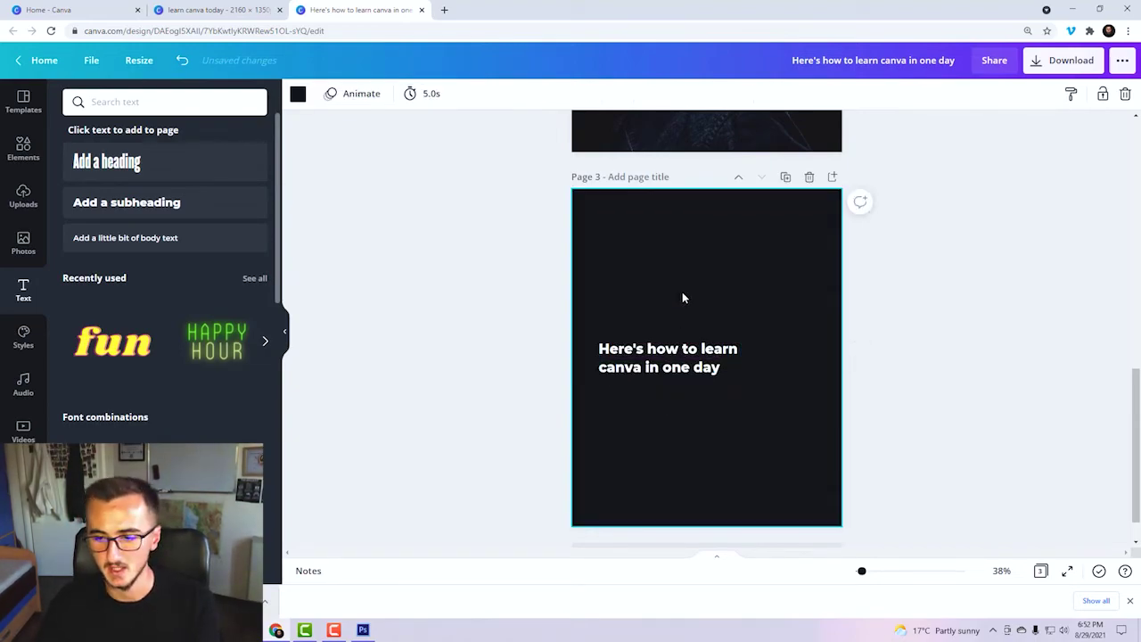
scroll(676, 289, "up", 2)
scroll(676, 289, "down", 2)
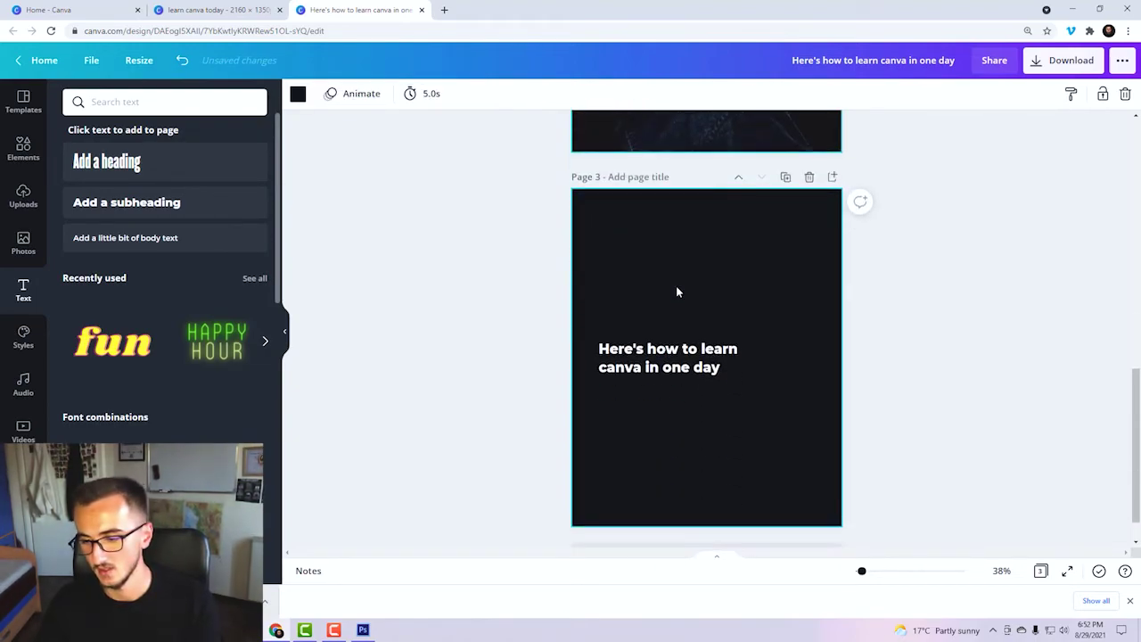
scroll(778, 306, "down", 1)
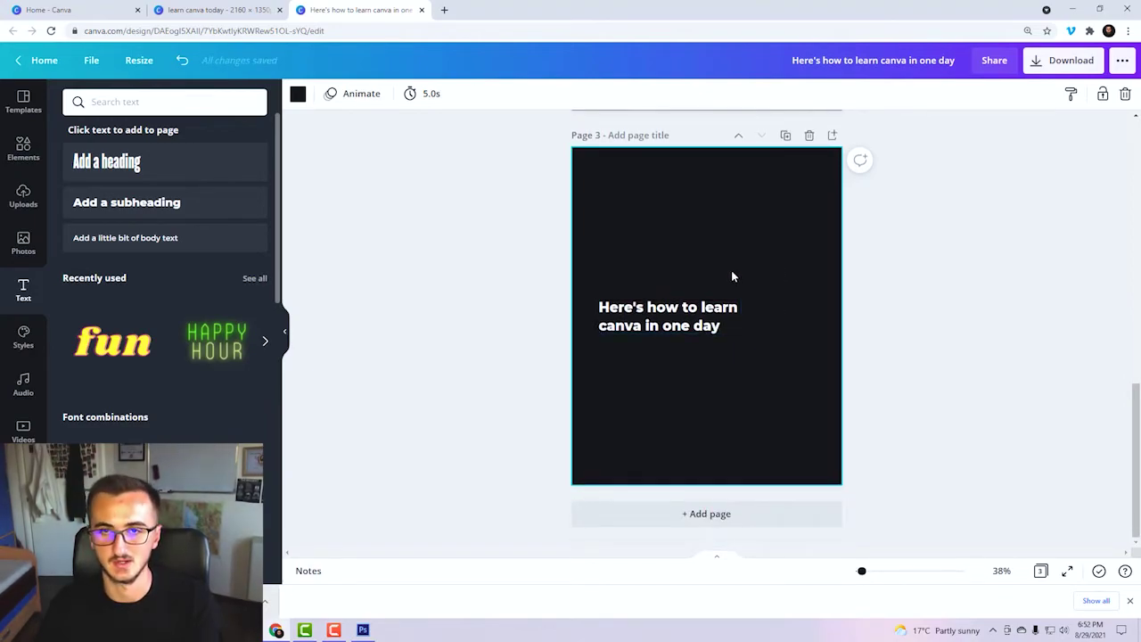
left_click_drag(710, 310, 708, 310)
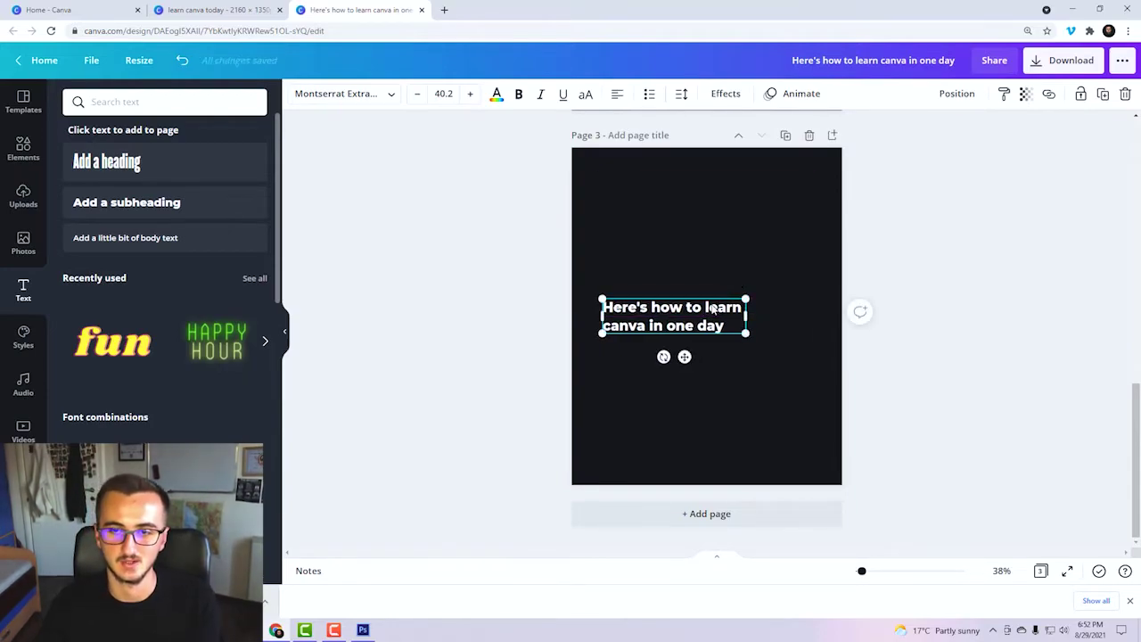
left_click(712, 274)
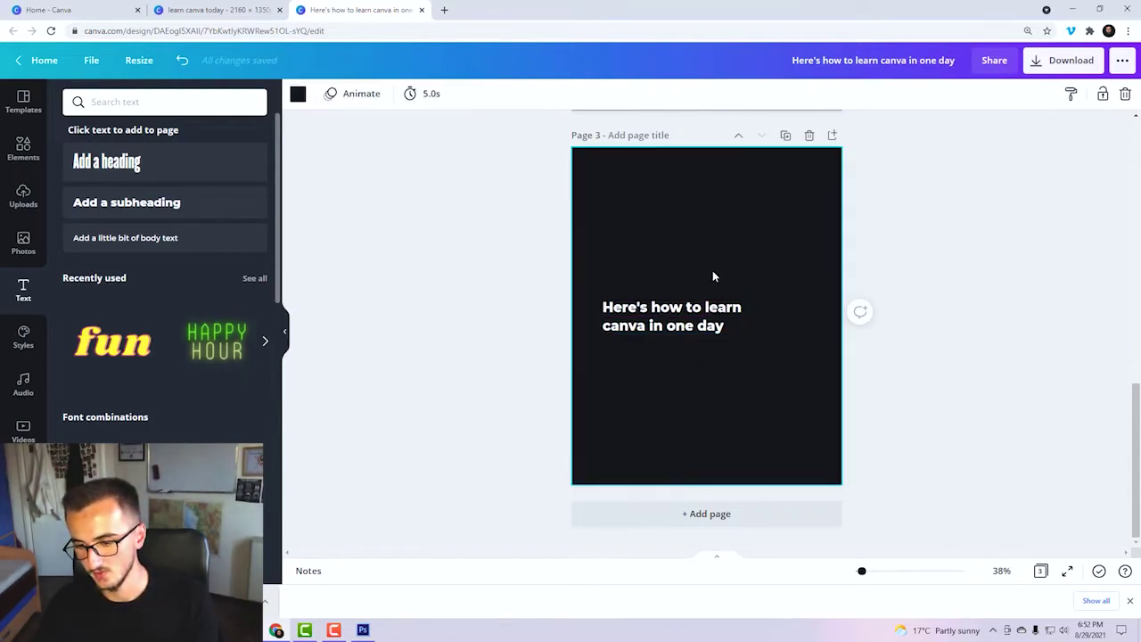
left_click(720, 295)
left_click_drag(720, 296, 739, 261)
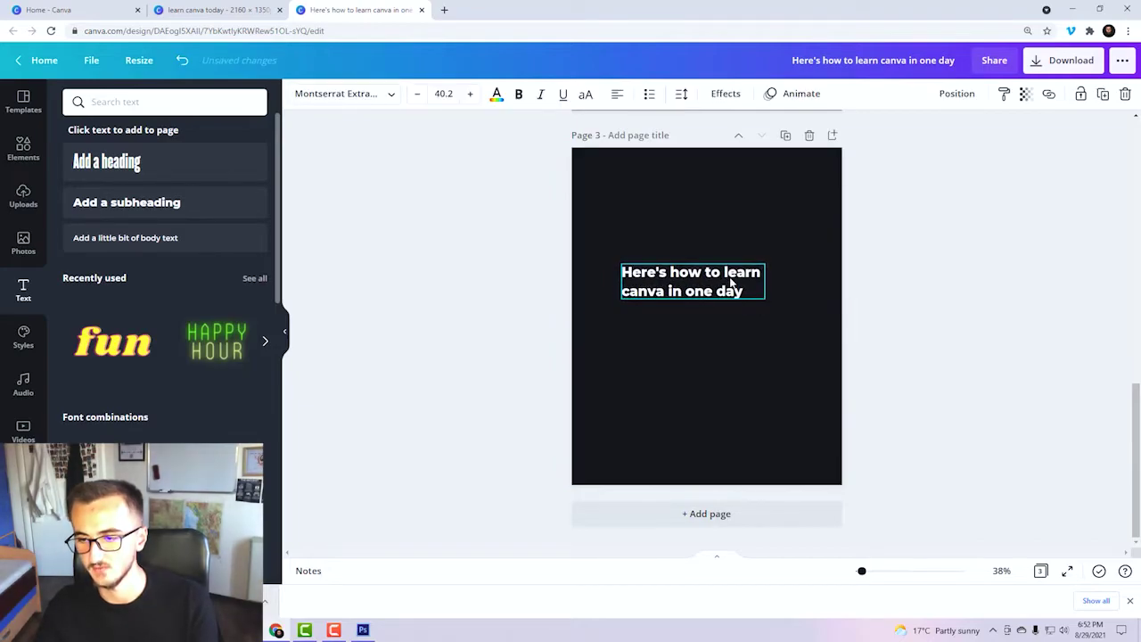
Duplicate the dark caption slide twice, creating pages 4 and 5.
left_click(882, 247)
left_click(785, 136)
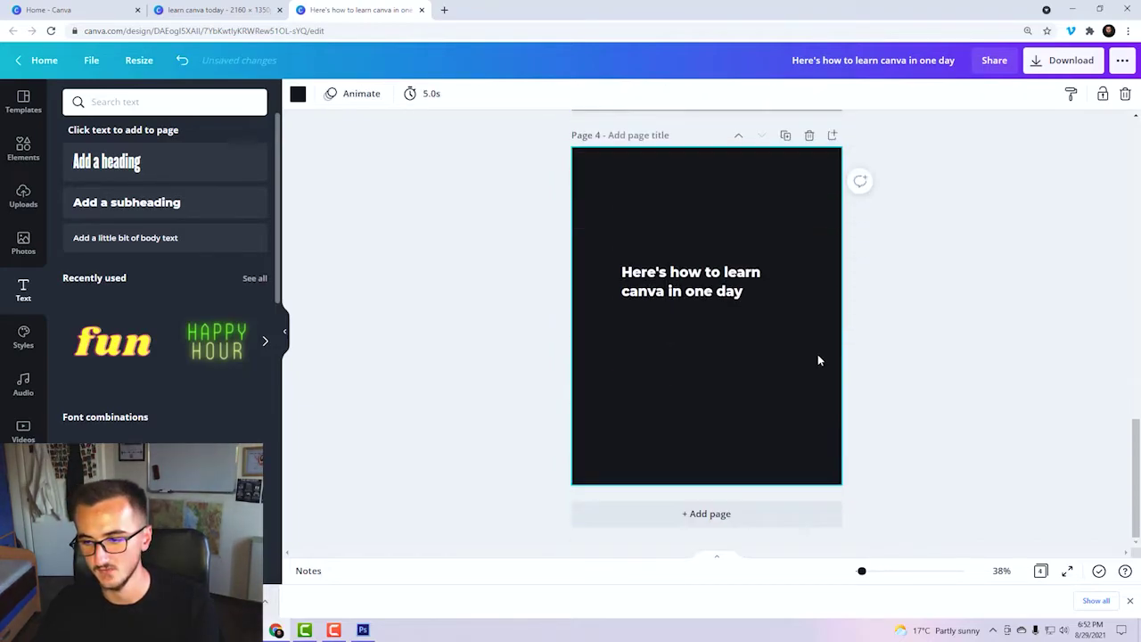
left_click(784, 136)
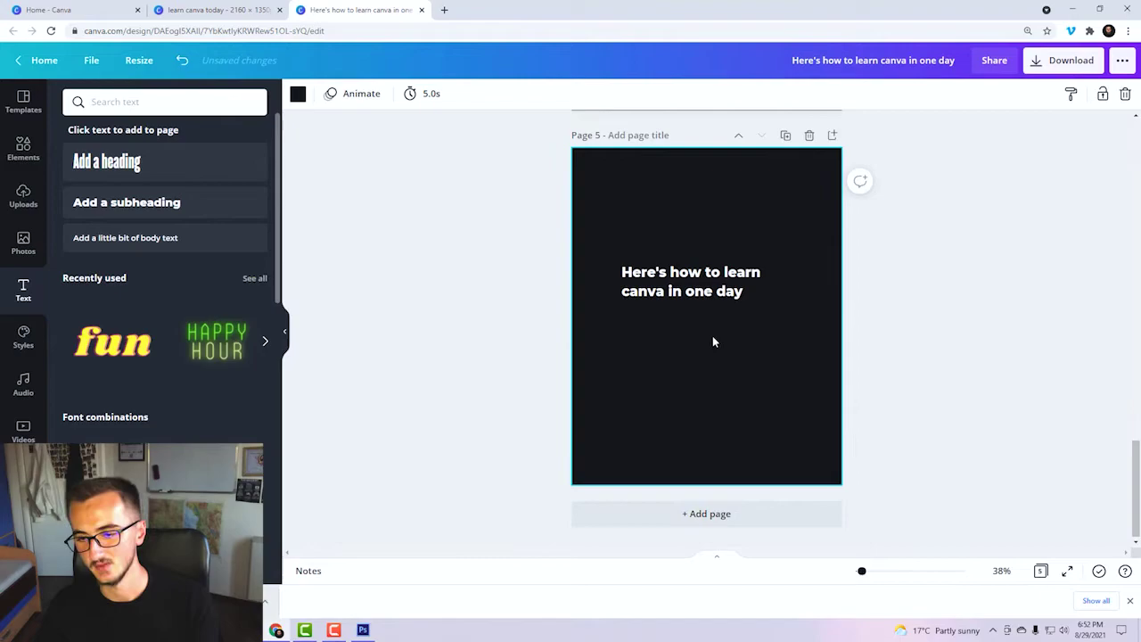
Add a blank page after page 4, then delete that blank page again.
scroll(727, 321, "up", 4)
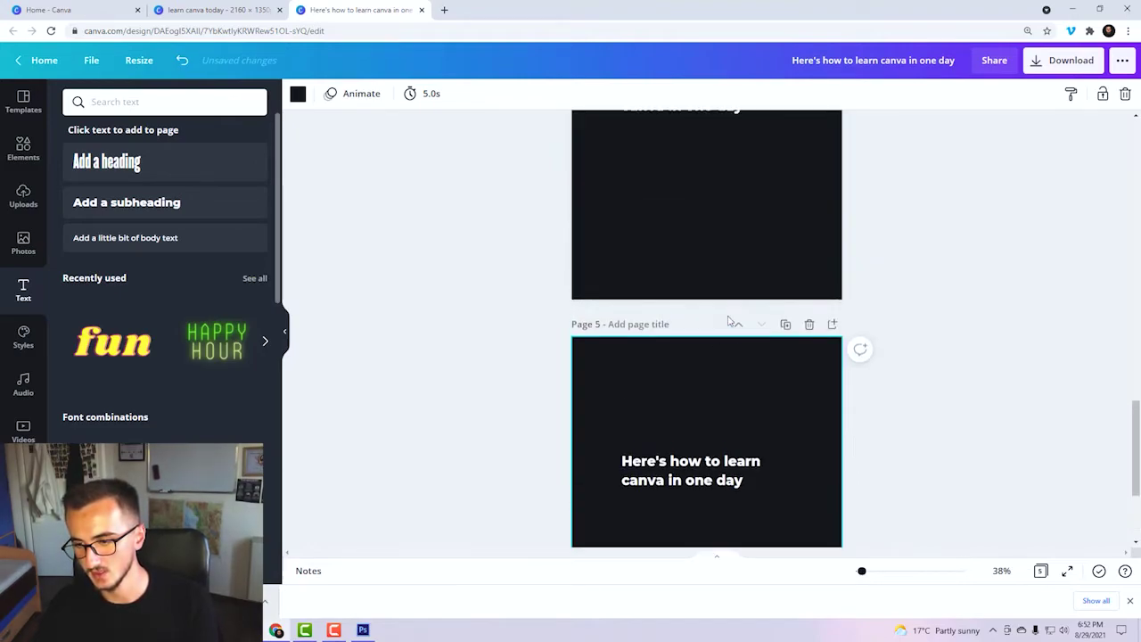
left_click(831, 118)
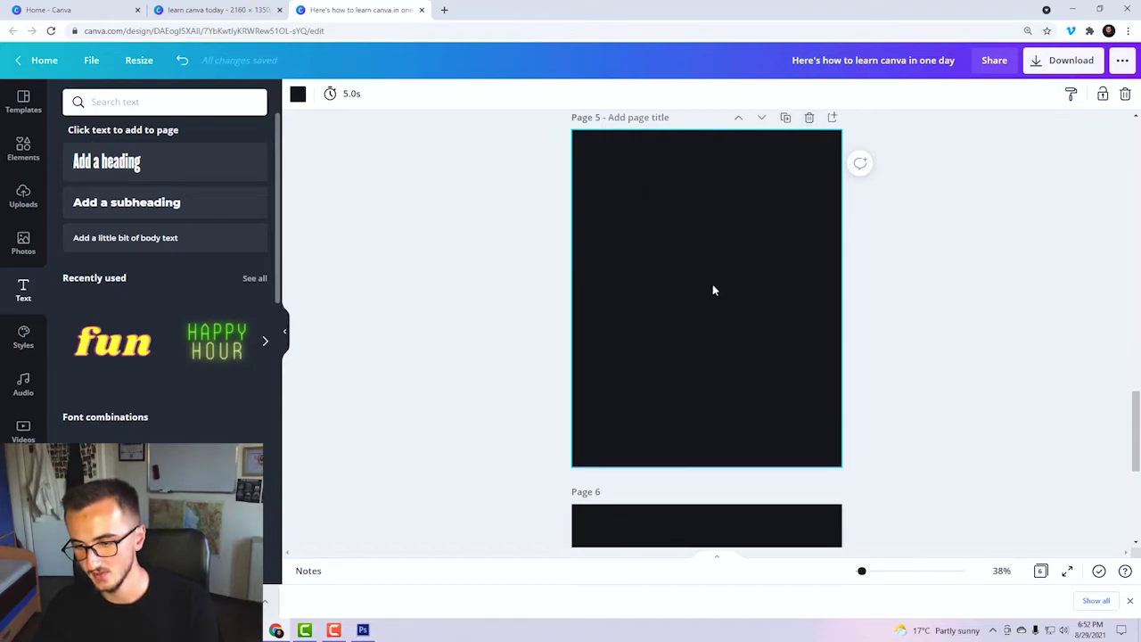
scroll(664, 257, "up", 5)
scroll(672, 269, "down", 3)
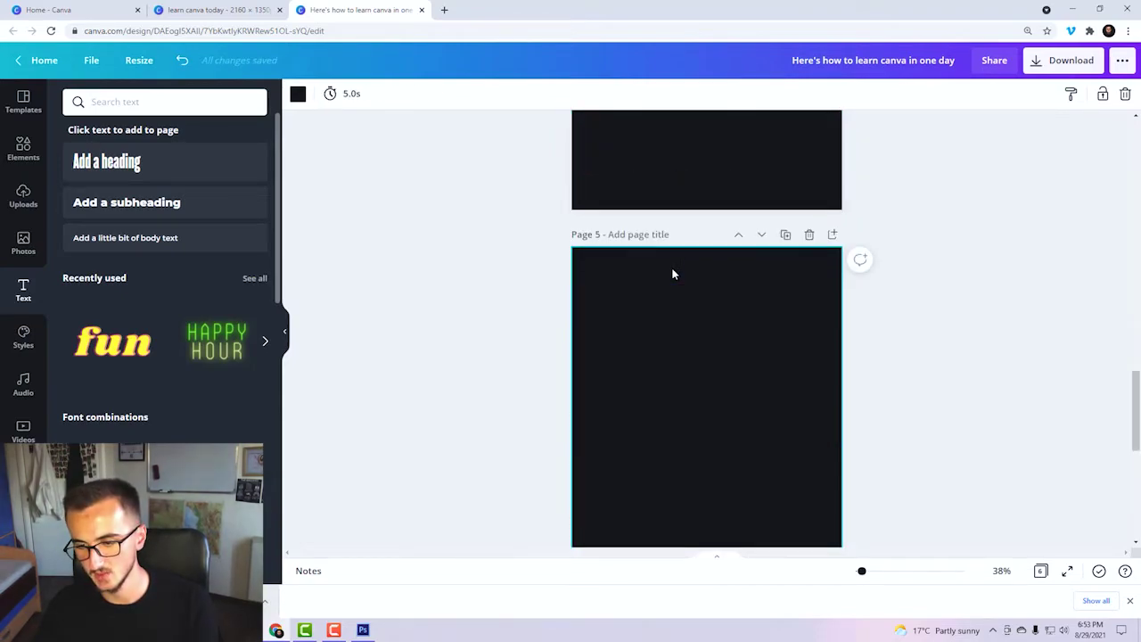
scroll(672, 272, "down", 1)
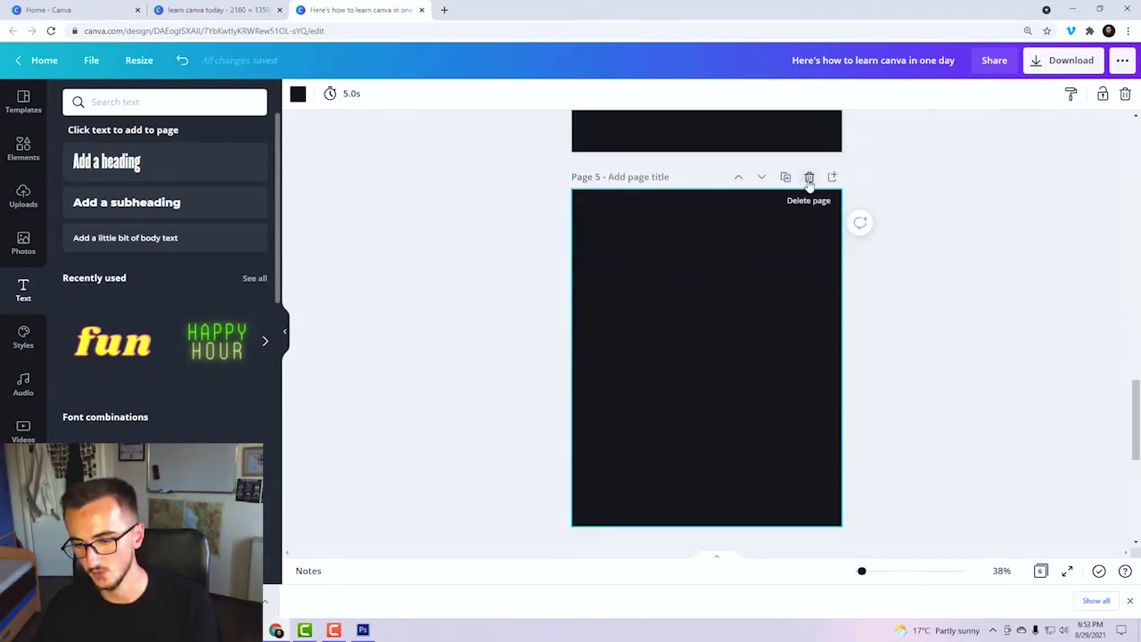
scroll(598, 243, "up", 5)
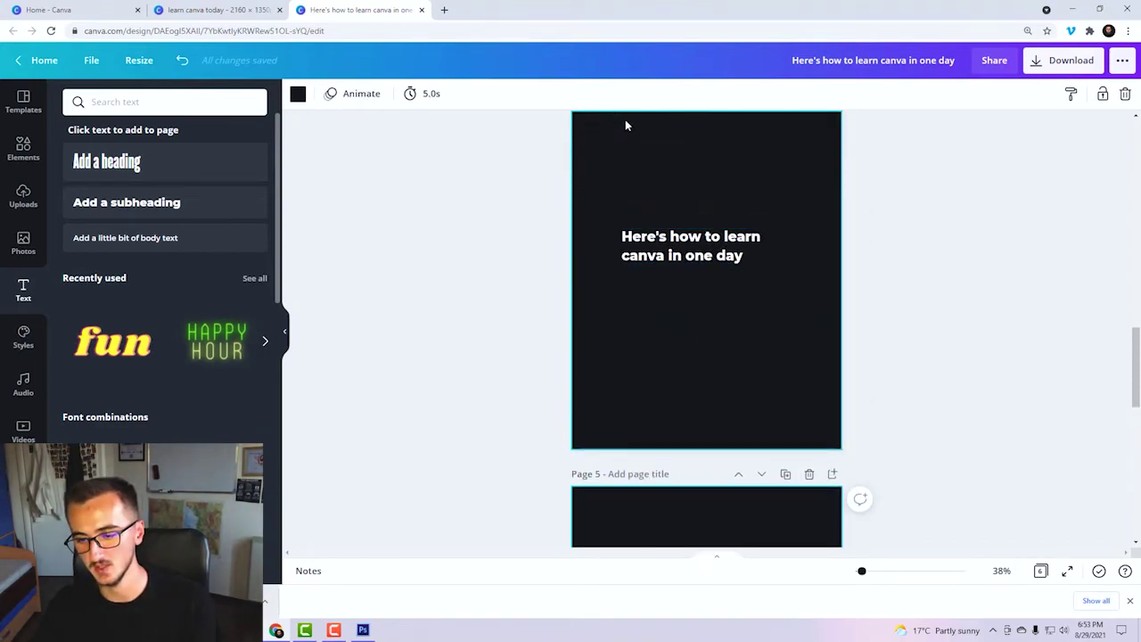
scroll(625, 125, "down", 6)
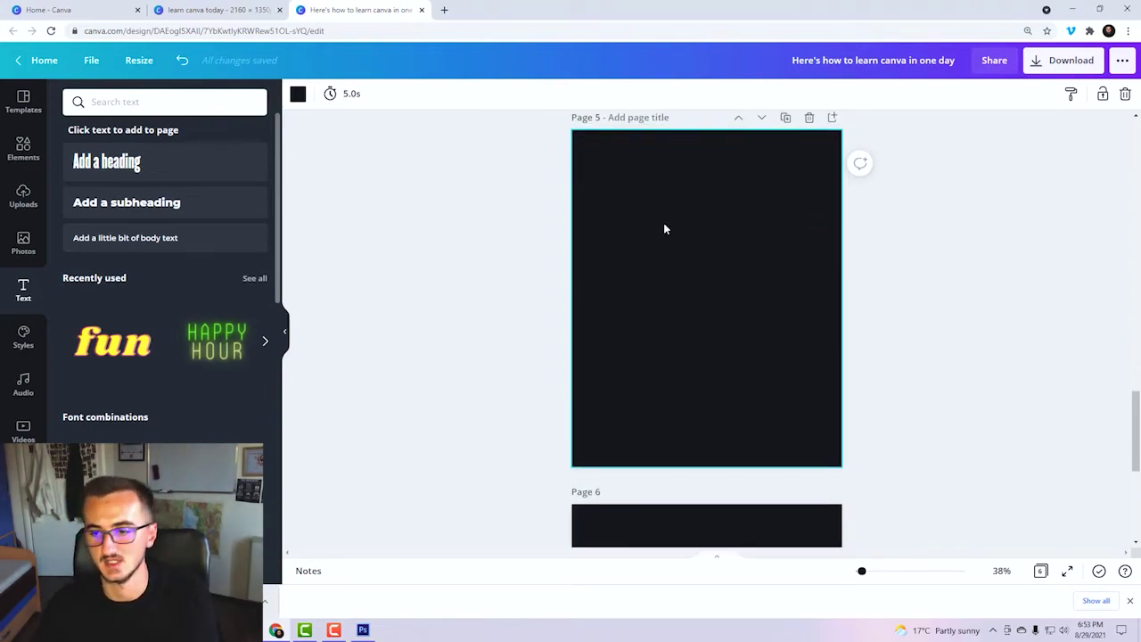
left_click(809, 119)
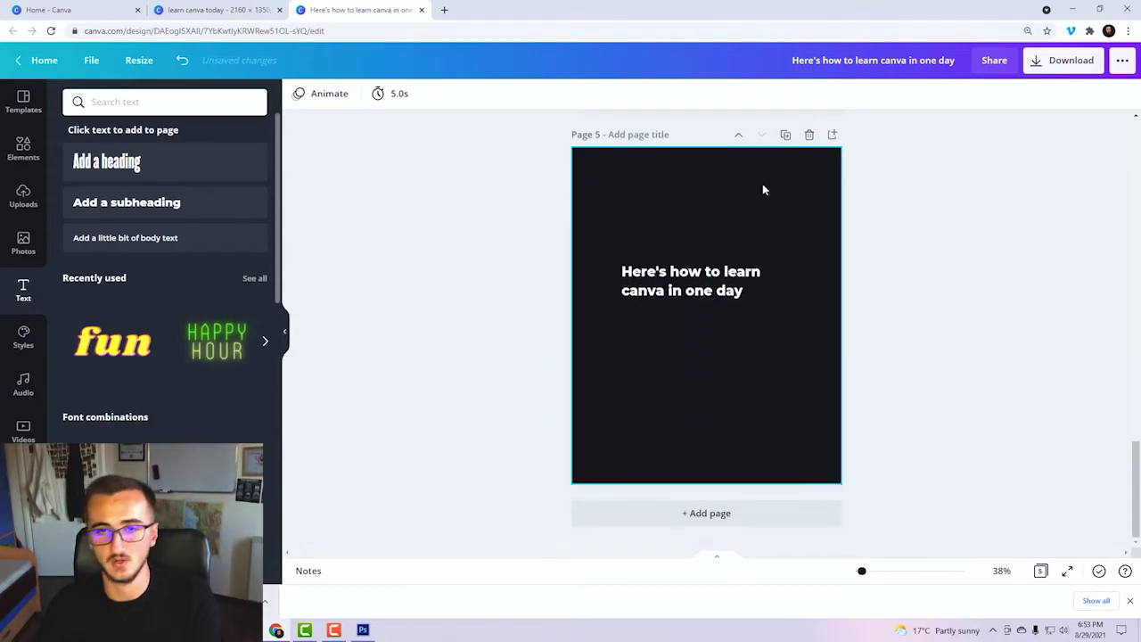
Duplicate page 5 to create the sixth page.
scroll(760, 187, "up", 3)
scroll(758, 193, "up", 3)
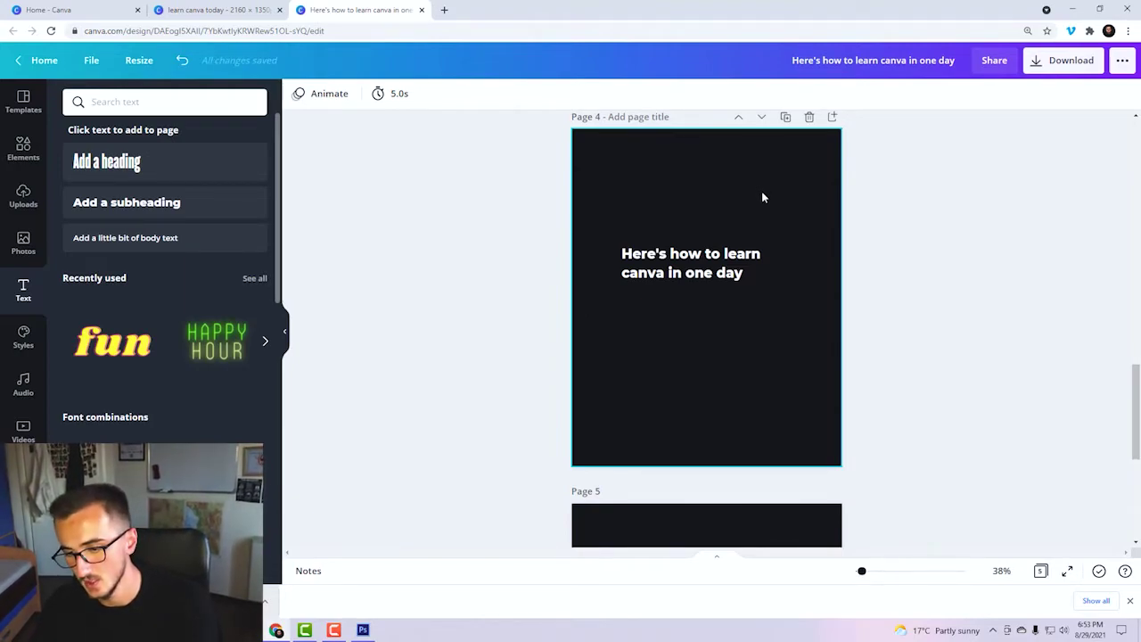
scroll(762, 197, "up", 1)
scroll(765, 199, "down", 2)
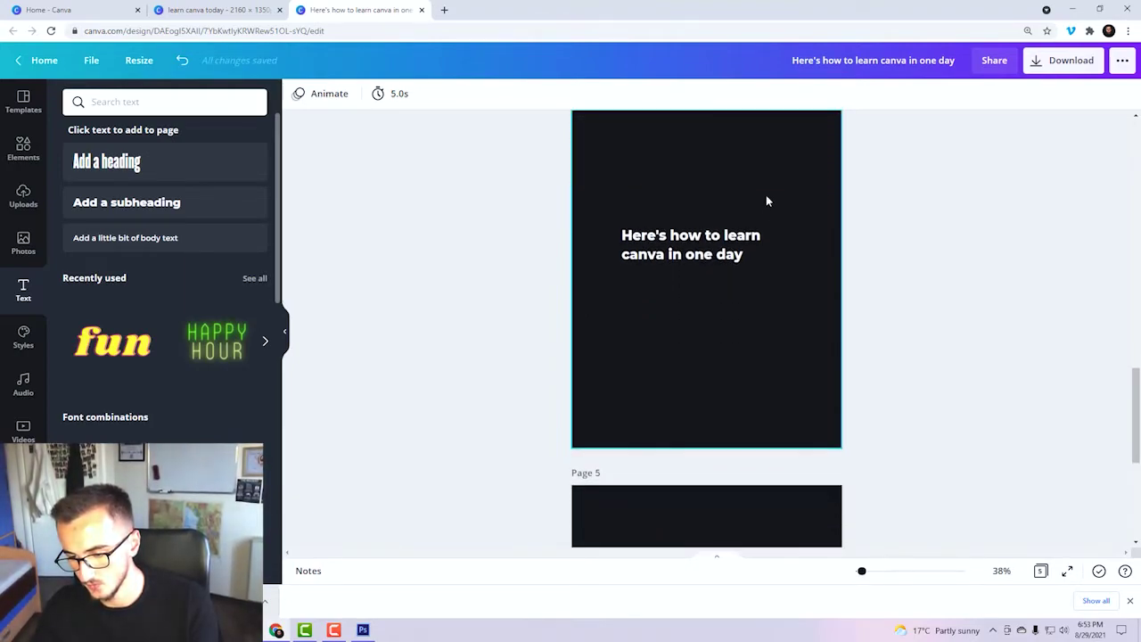
scroll(764, 196, "down", 5)
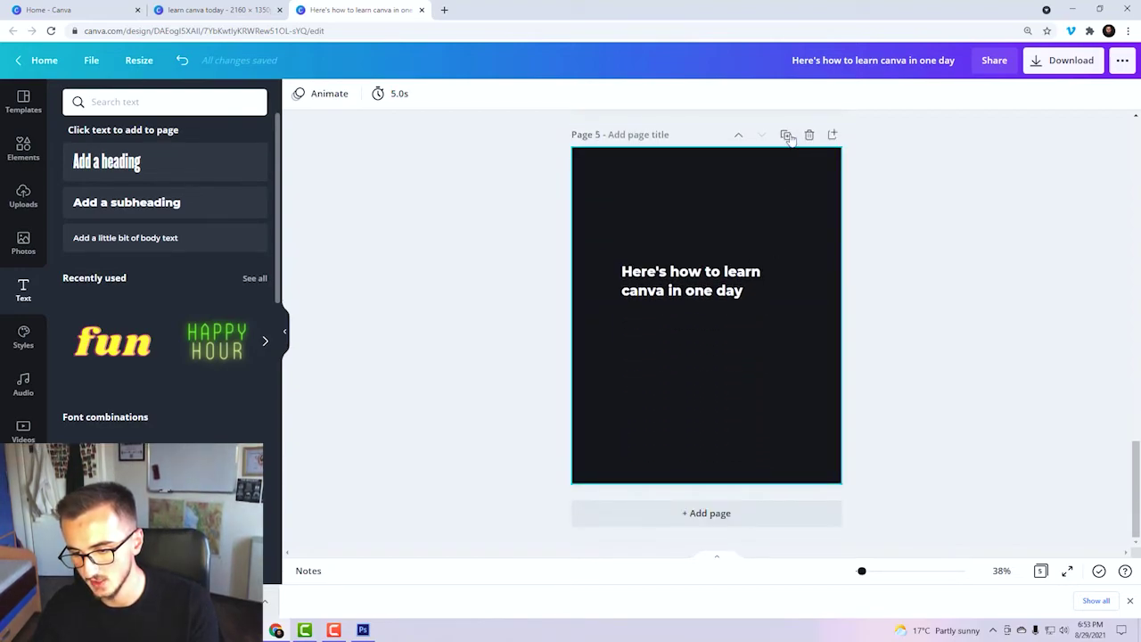
left_click(786, 135)
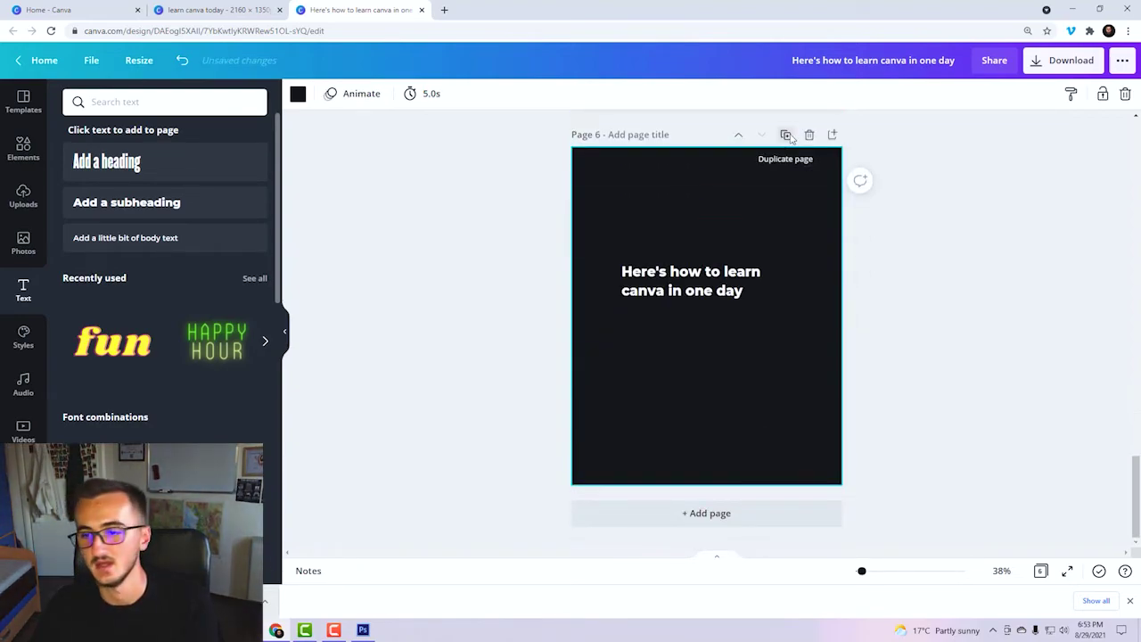